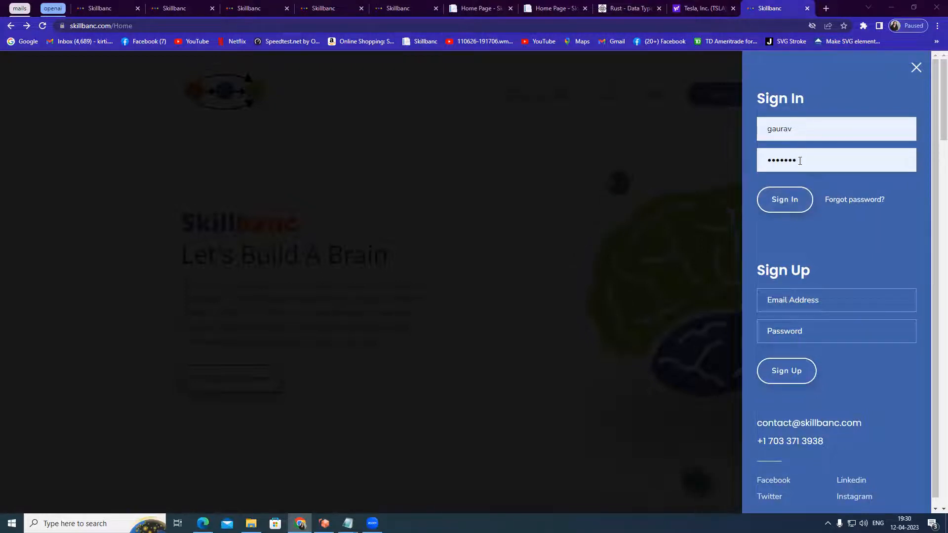
# Sign in with the filled-in credentials and open My Profile from the account menu
pyautogui.click(794, 205)
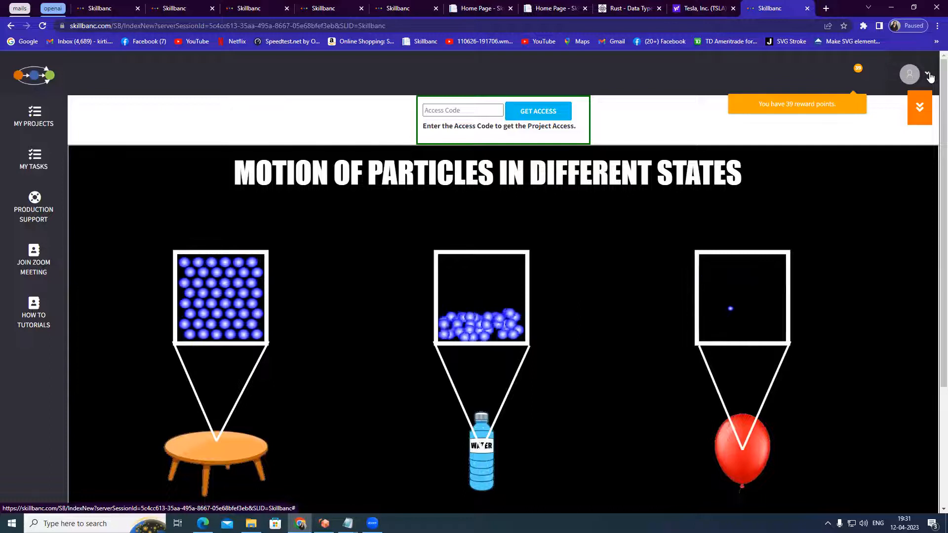
pyautogui.click(926, 76)
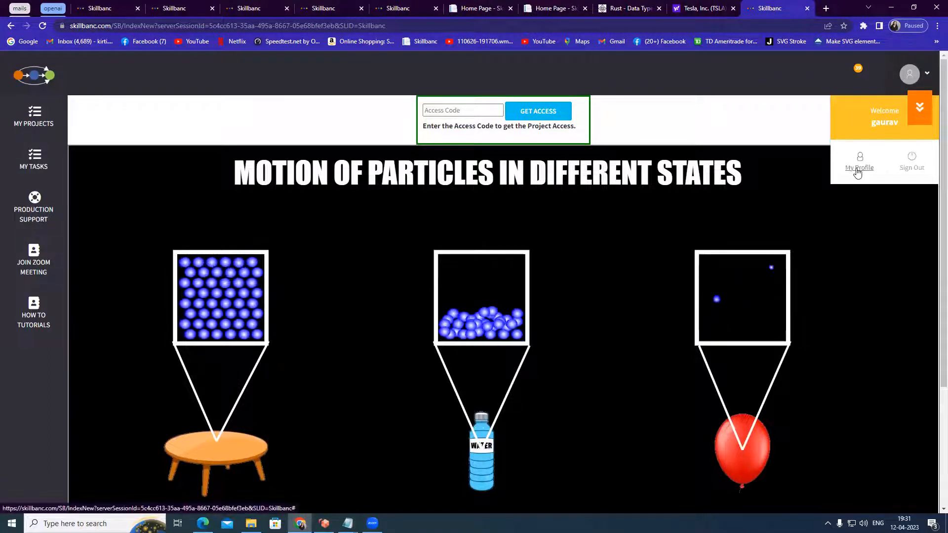
pyautogui.click(859, 171)
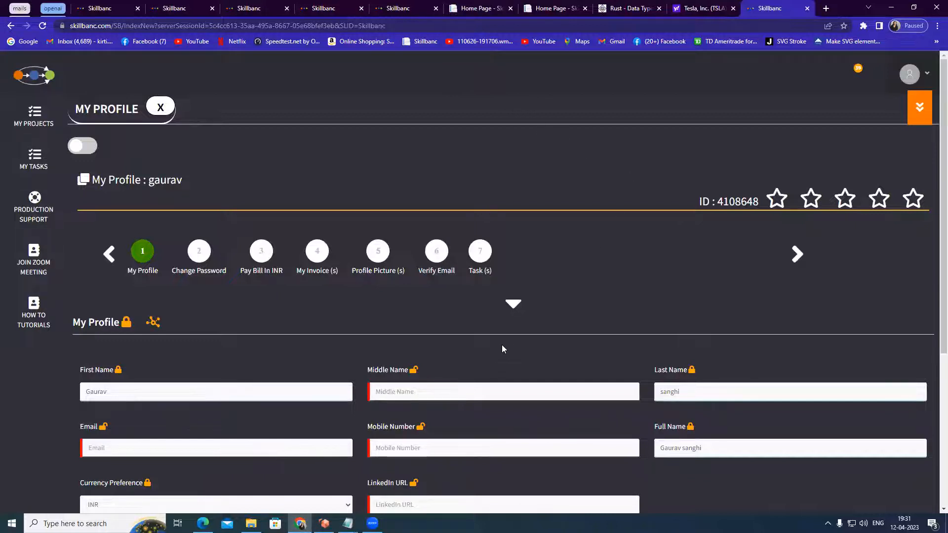
# Toggle the lock on the First Name field and the My Profile section lock
pyautogui.scroll(-2, 501, 345)
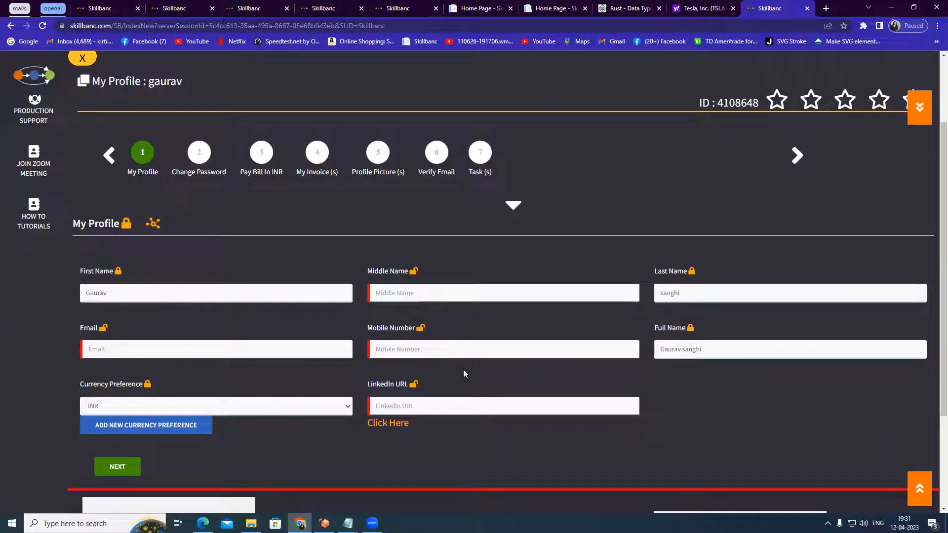
pyautogui.scroll(1, 467, 362)
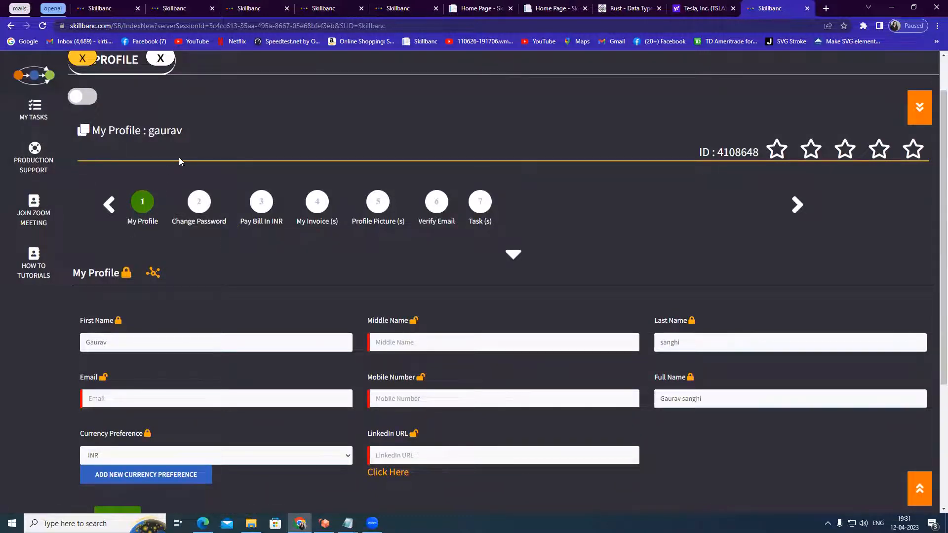
pyautogui.click(119, 320)
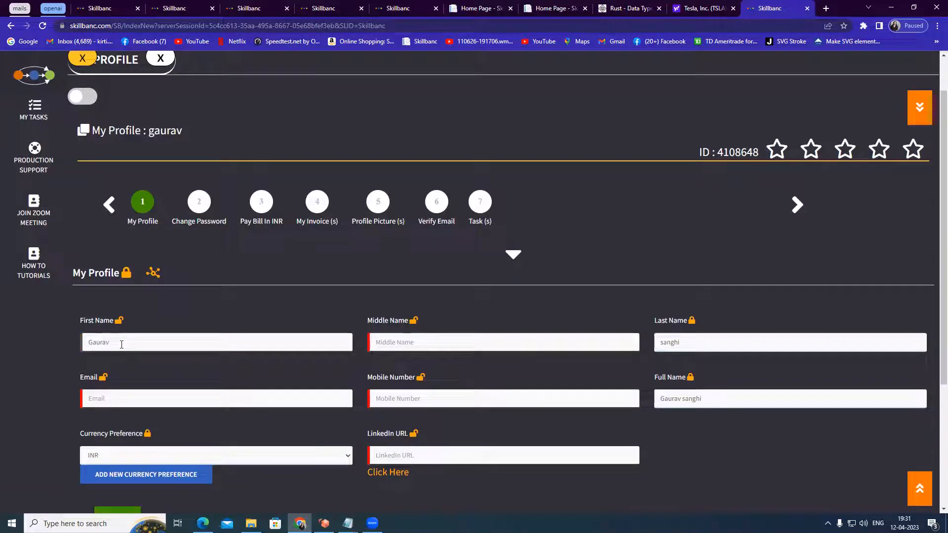
pyautogui.click(126, 273)
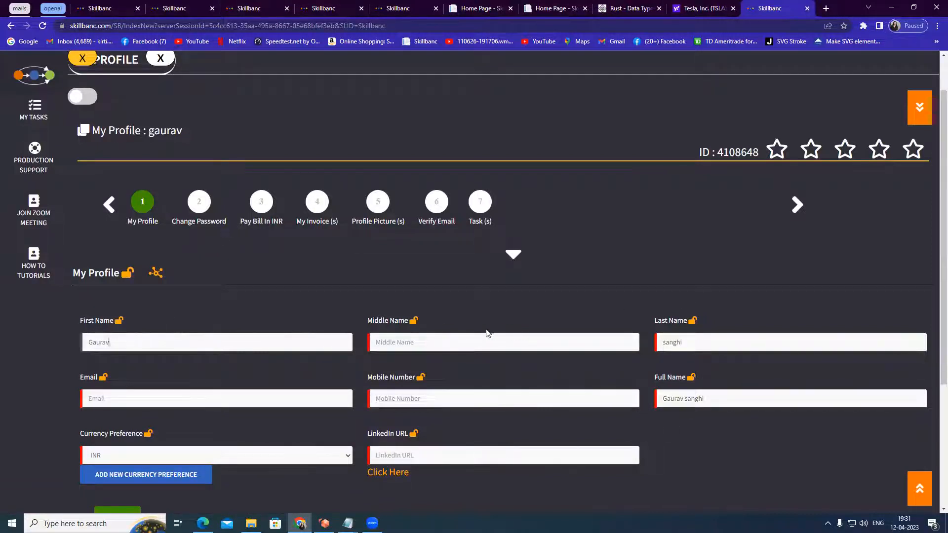
pyautogui.click(124, 275)
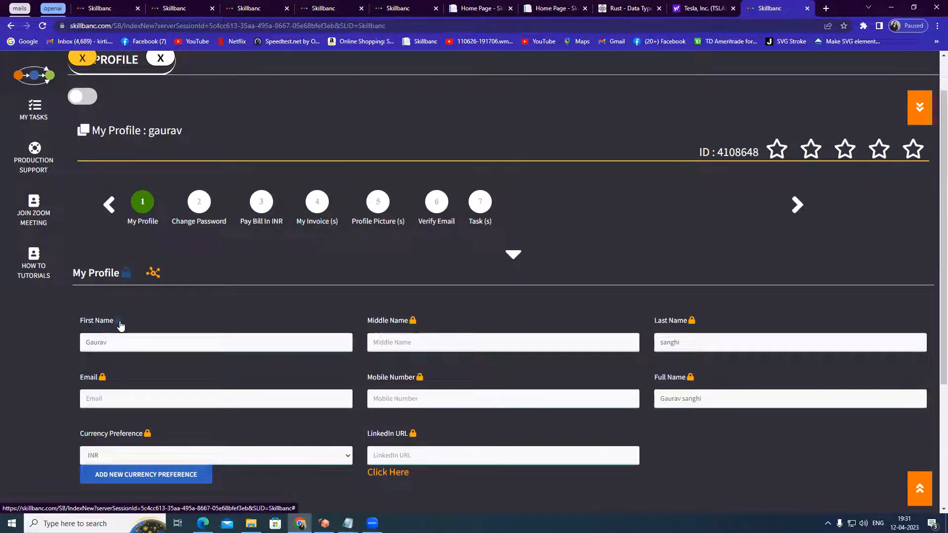
# Unlock the Middle Name field and enter a middle initial
pyautogui.click(412, 321)
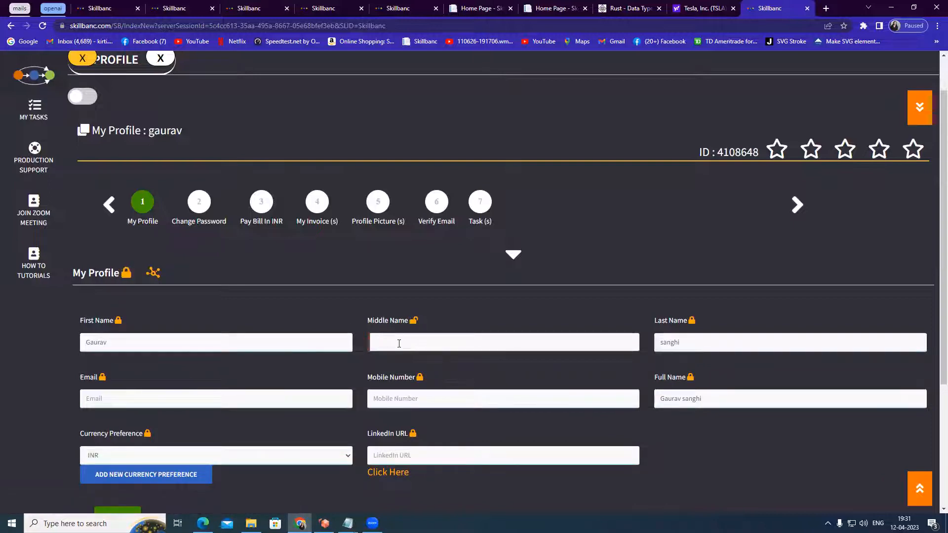
pyautogui.write('b')
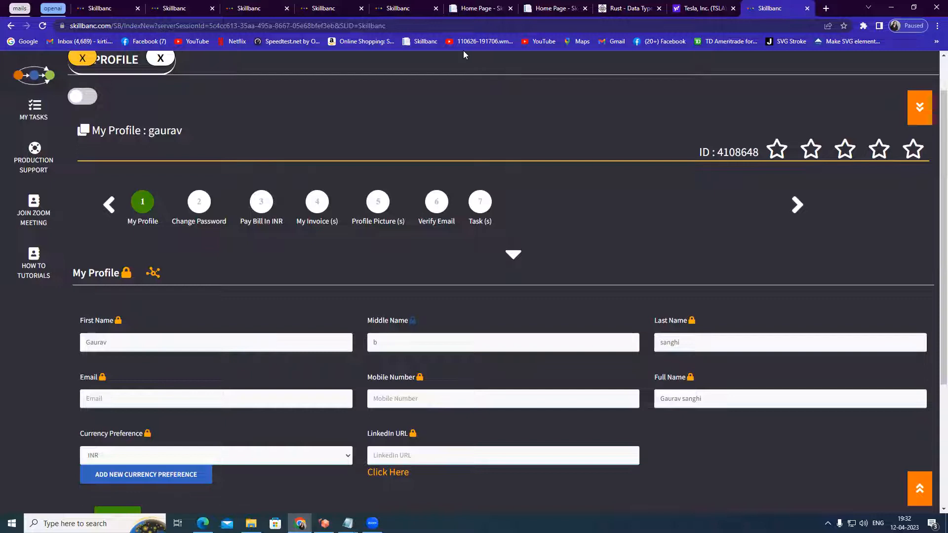
pyautogui.moveTo(194, 185)
pyautogui.mouseDown()
pyautogui.moveTo(204, 221)
pyautogui.moveTo(218, 190)
pyautogui.moveTo(253, 217)
pyautogui.moveTo(276, 190)
pyautogui.moveTo(255, 188)
pyautogui.mouseUp()
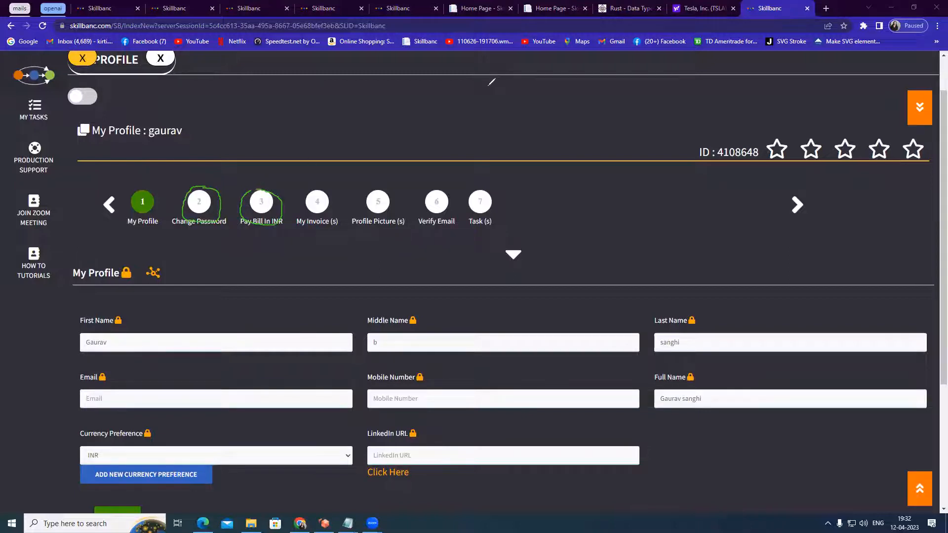
pyautogui.click(489, 84)
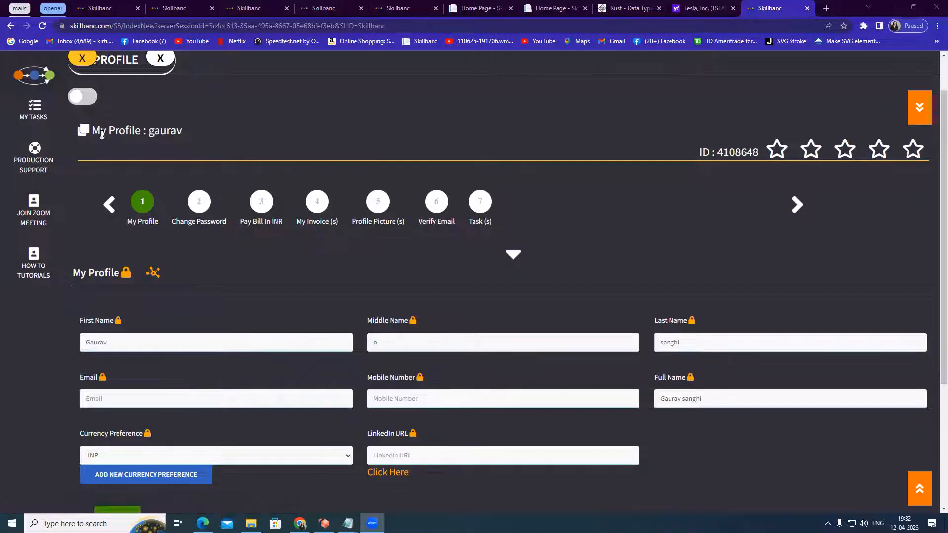
pyautogui.moveTo(91, 130); pyautogui.dragTo(183, 130)
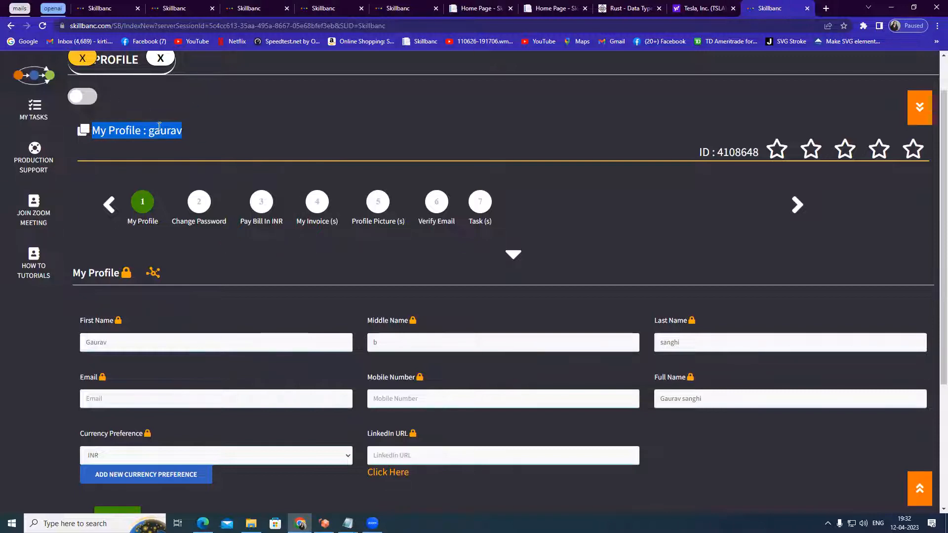
# Close the profile, open My Tasks and review the Current Task and Task lists
pyautogui.click(161, 59)
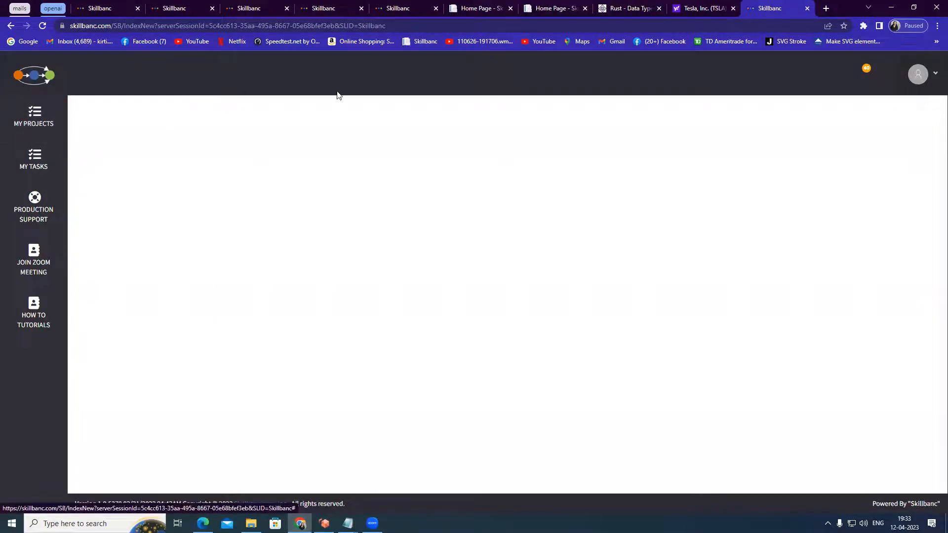
pyautogui.click(35, 163)
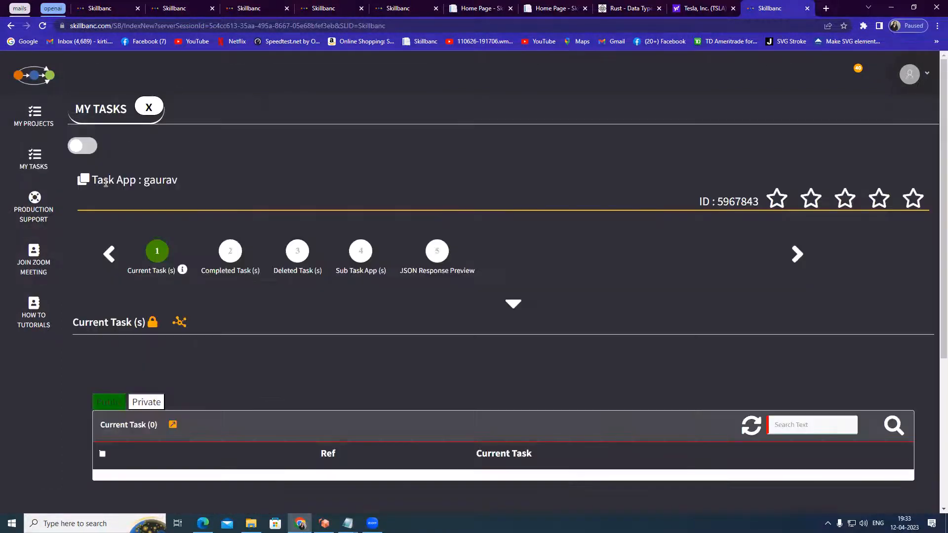
pyautogui.moveTo(94, 180); pyautogui.dragTo(182, 180)
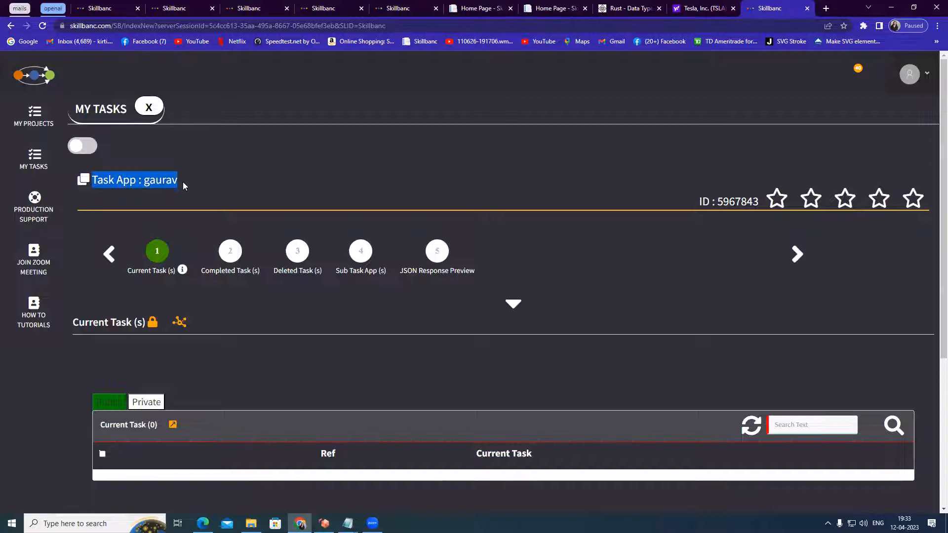
pyautogui.scroll(-5, 456, 210)
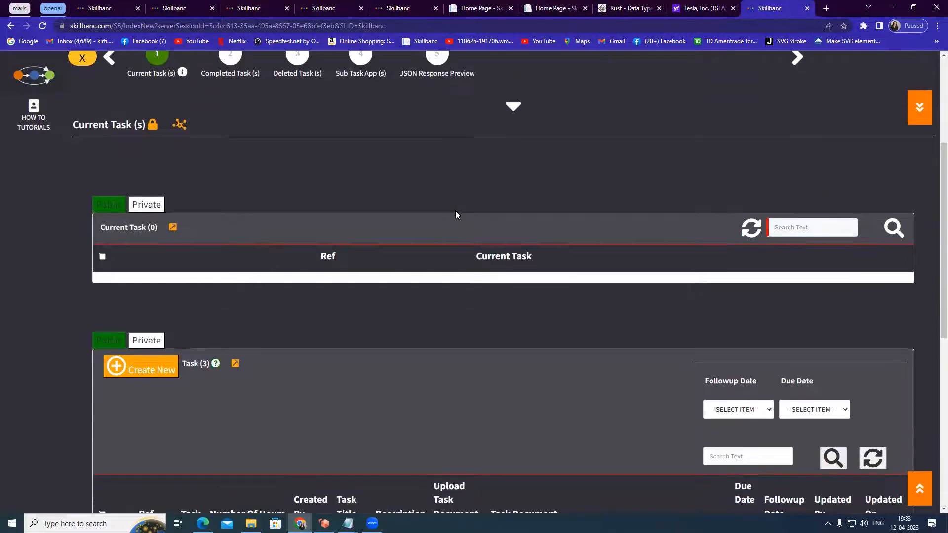
pyautogui.scroll(-1, 455, 211)
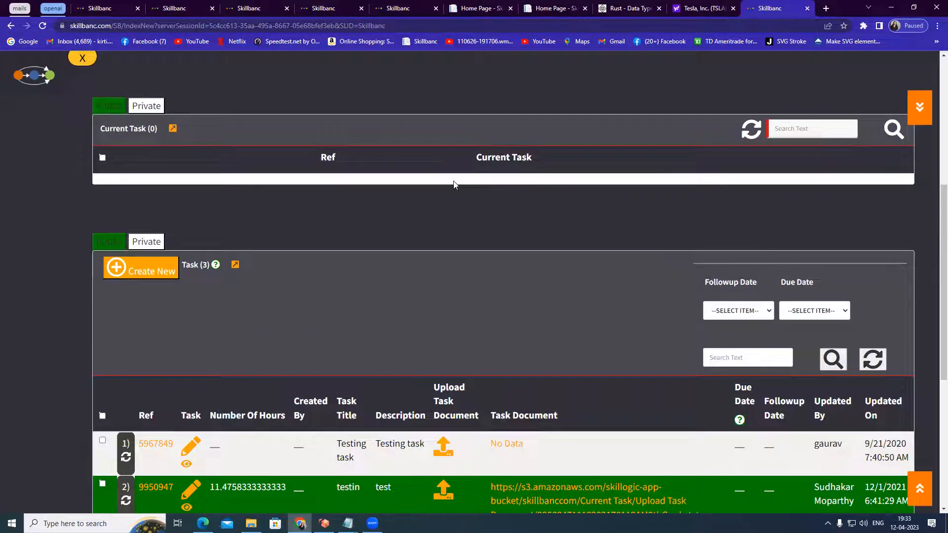
pyautogui.scroll(6, 454, 184)
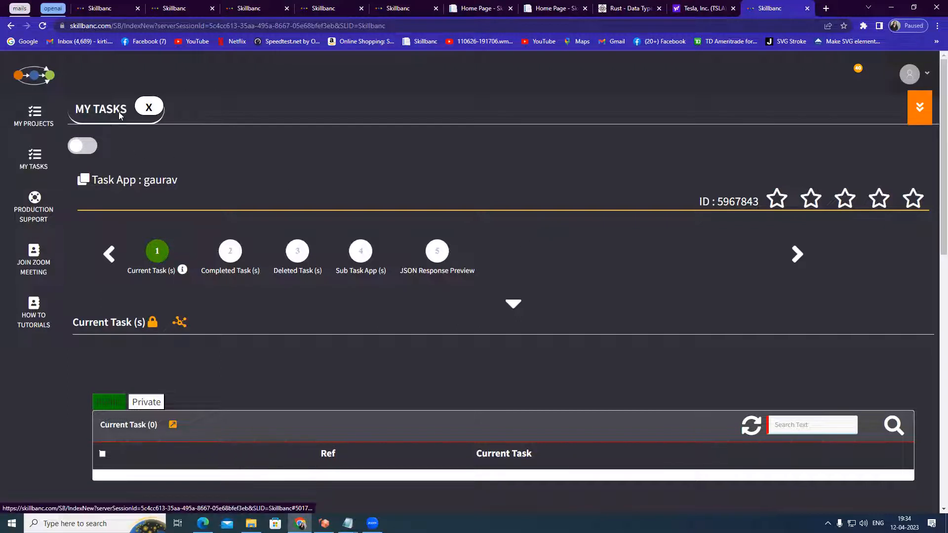
pyautogui.scroll(-1, 187, 238)
pyautogui.scroll(-8, 208, 244)
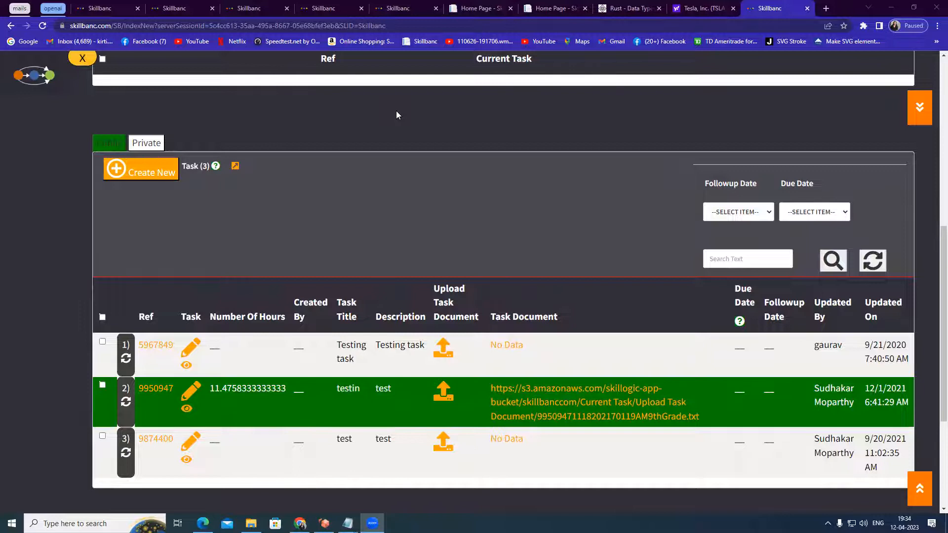
pyautogui.scroll(7, 396, 110)
pyautogui.scroll(1, 217, 131)
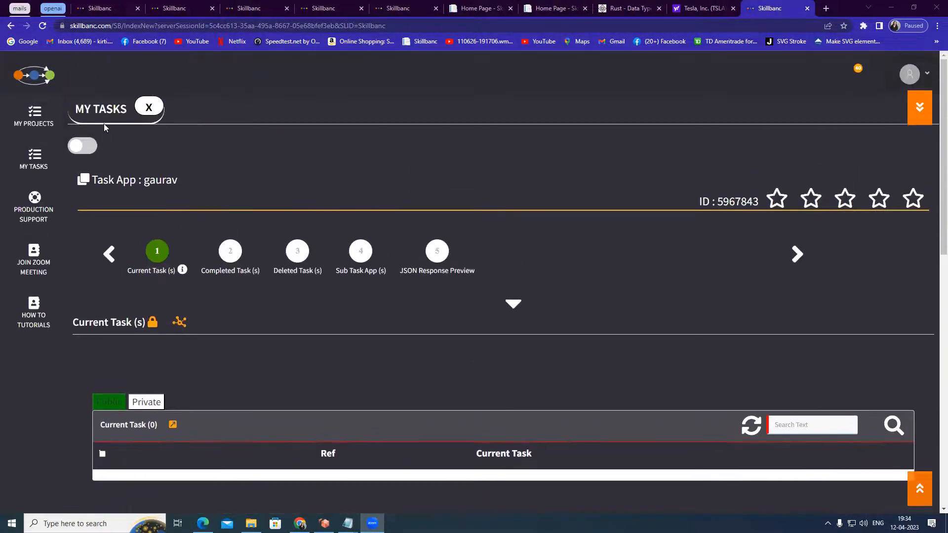
# Reopen My Tasks and scroll through its task lists
pyautogui.click(155, 109)
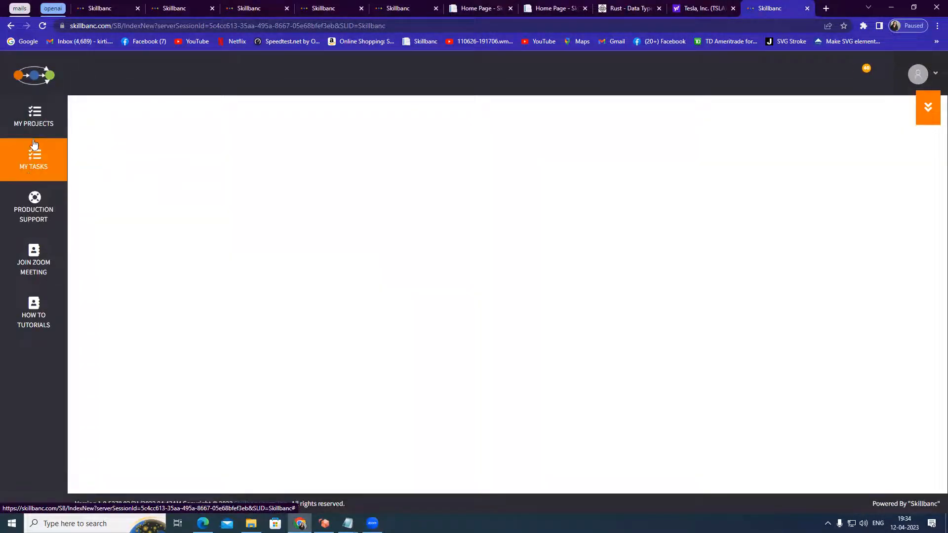
pyautogui.click(35, 166)
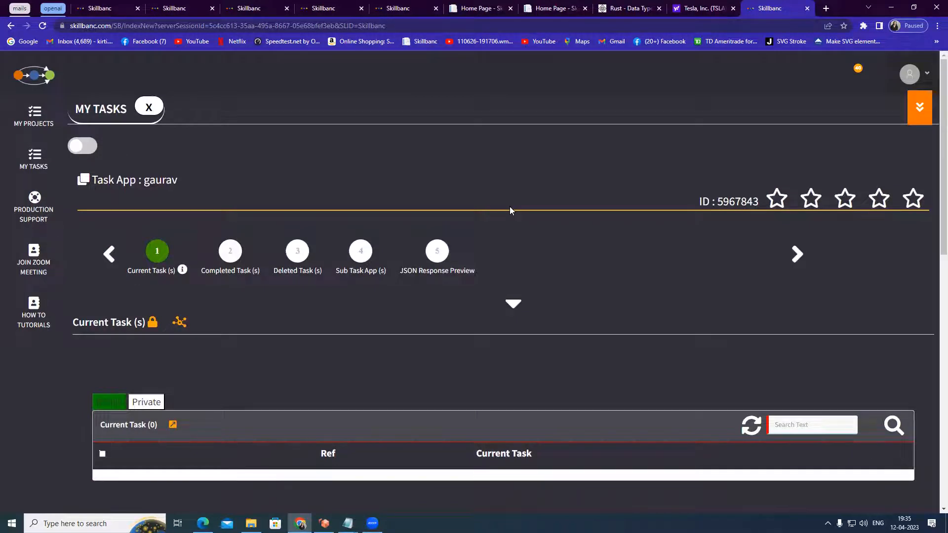
pyautogui.scroll(-1, 510, 207)
pyautogui.moveTo(93, 130); pyautogui.dragTo(155, 127)
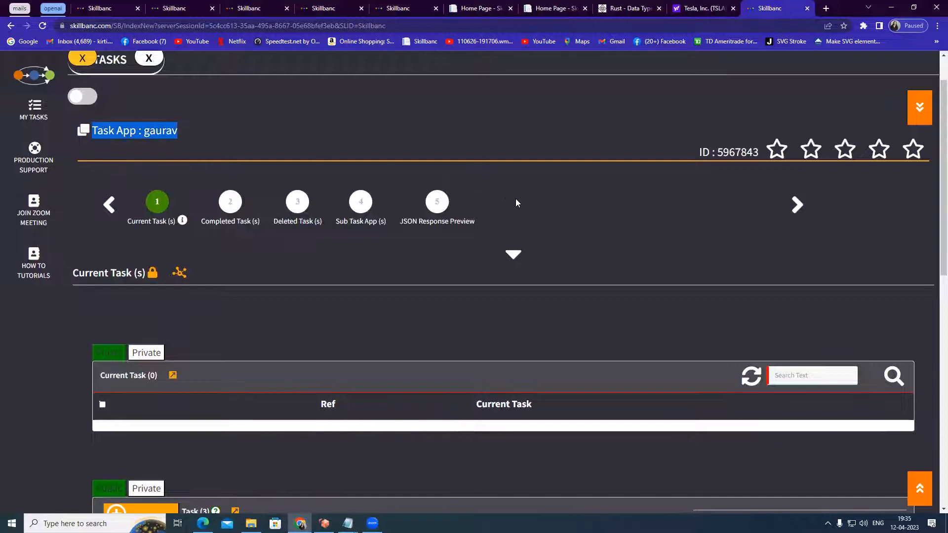
pyautogui.scroll(-5, 517, 202)
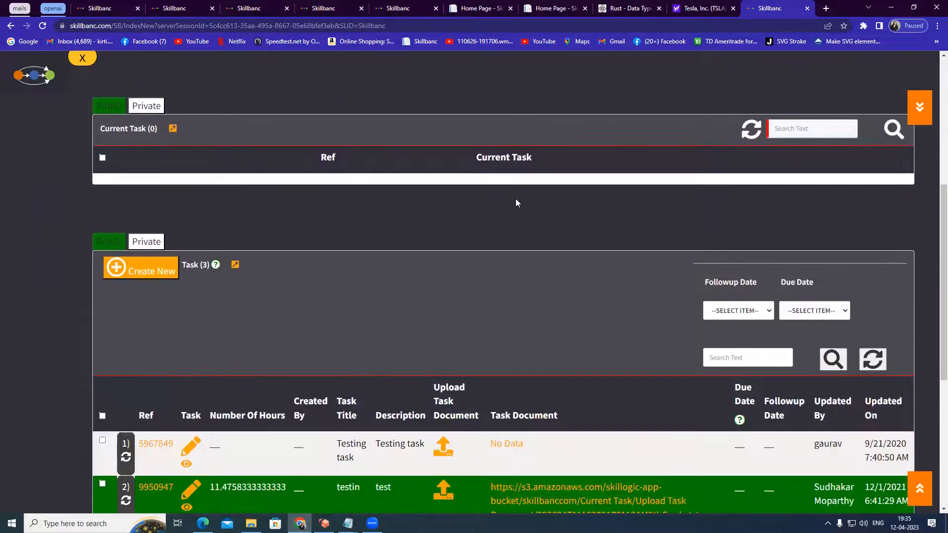
pyautogui.scroll(-1, 517, 202)
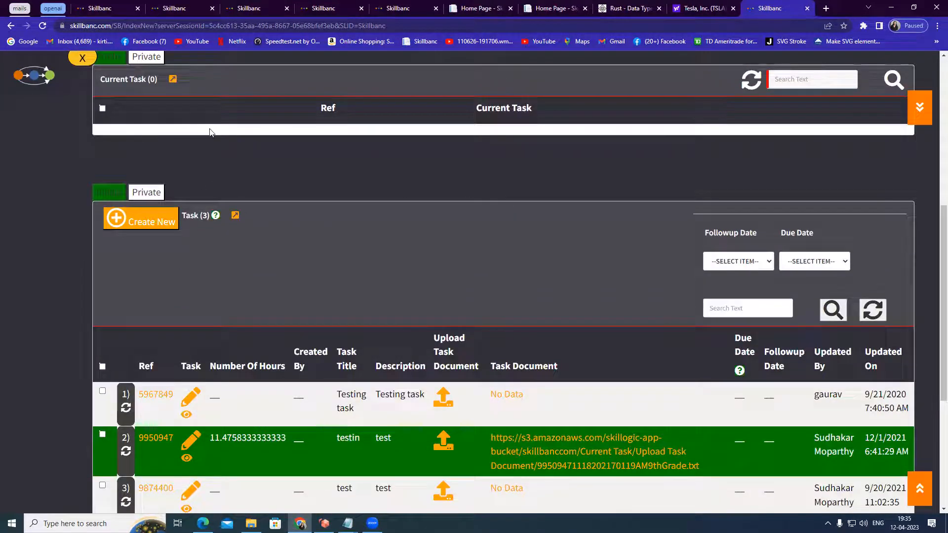
pyautogui.scroll(2, 363, 131)
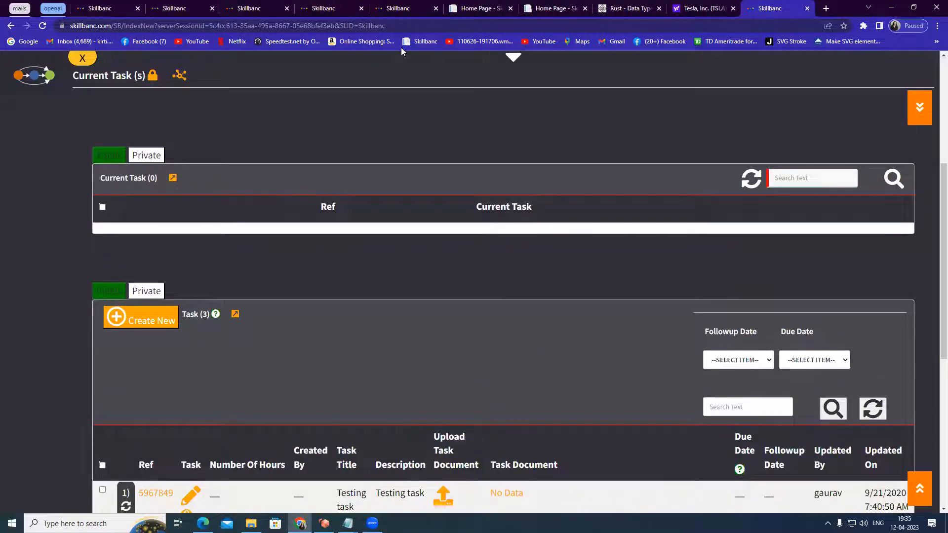
pyautogui.moveTo(101, 169)
pyautogui.mouseDown()
pyautogui.moveTo(186, 179)
pyautogui.moveTo(106, 187)
pyautogui.moveTo(98, 171)
pyautogui.mouseUp()
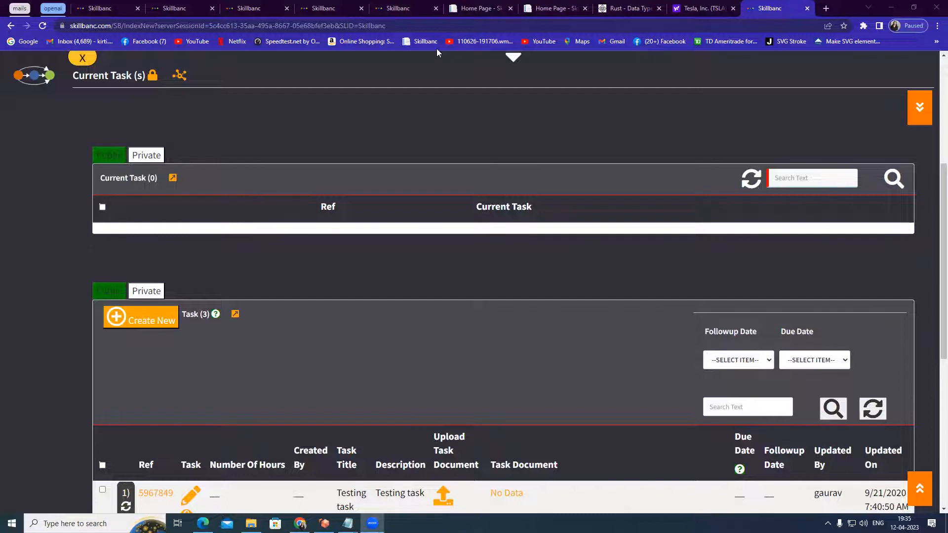
pyautogui.scroll(-3, 571, 271)
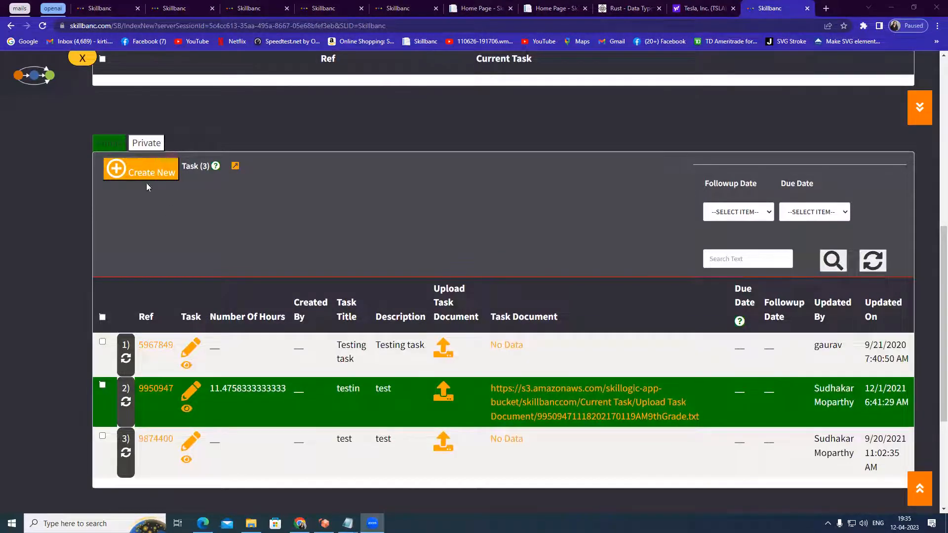
# Switch on task 5967849 'Testing task' as the current task and acknowledge the notice
pyautogui.click(149, 343)
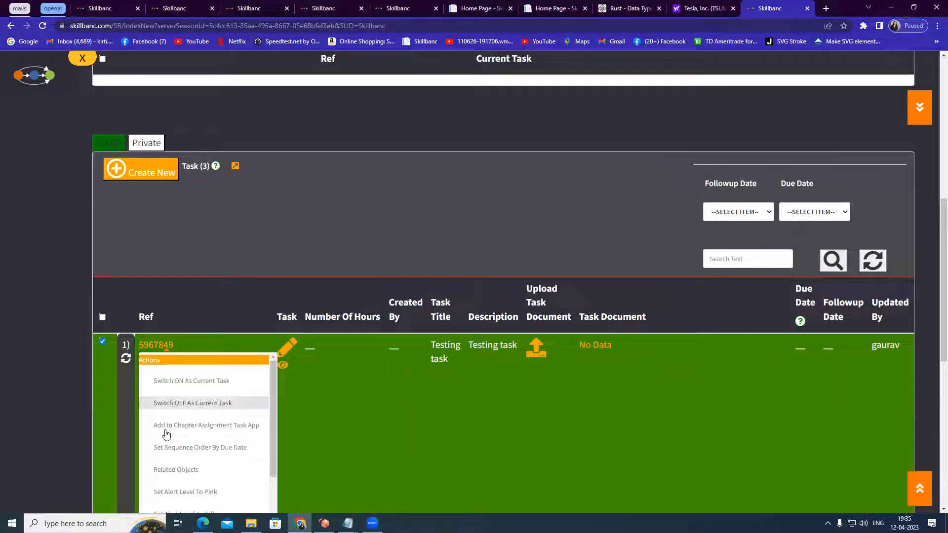
pyautogui.click(188, 381)
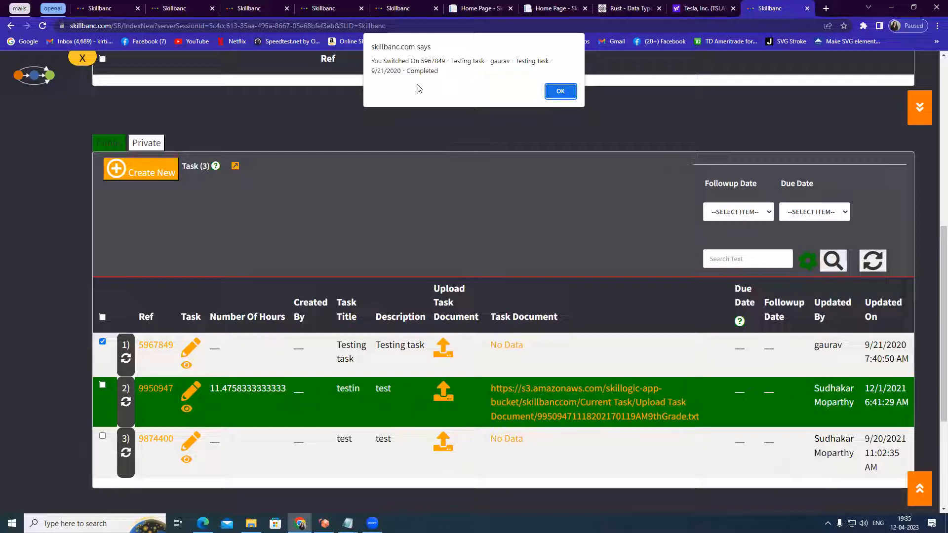
pyautogui.click(561, 94)
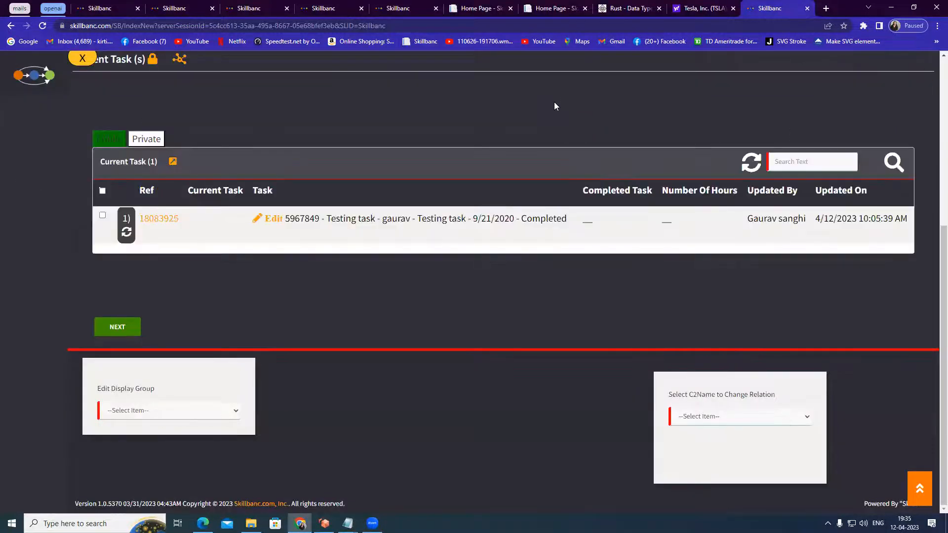
# Examine the new entry in the Current Task list
pyautogui.click(553, 237)
pyautogui.moveTo(325, 104); pyautogui.dragTo(578, 102)
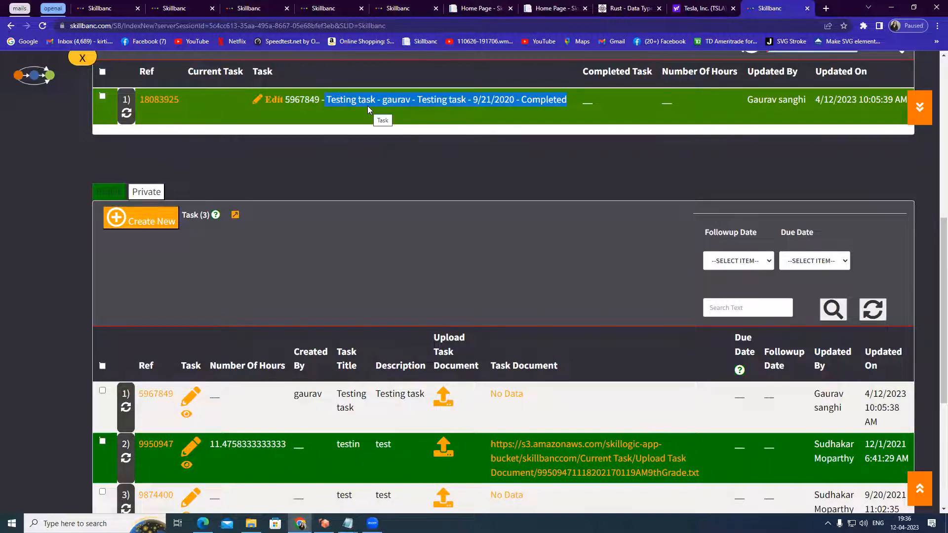
pyautogui.scroll(1, 407, 183)
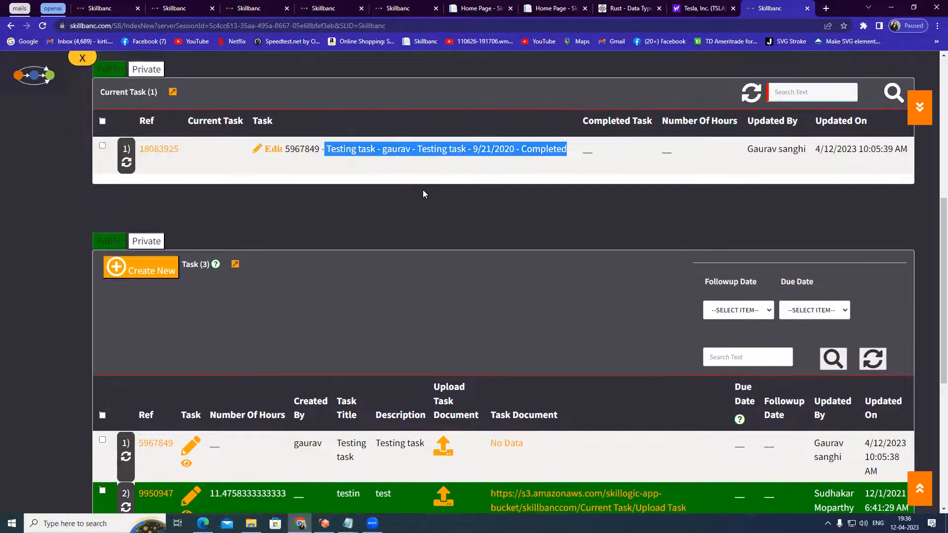
pyautogui.scroll(1, 379, 199)
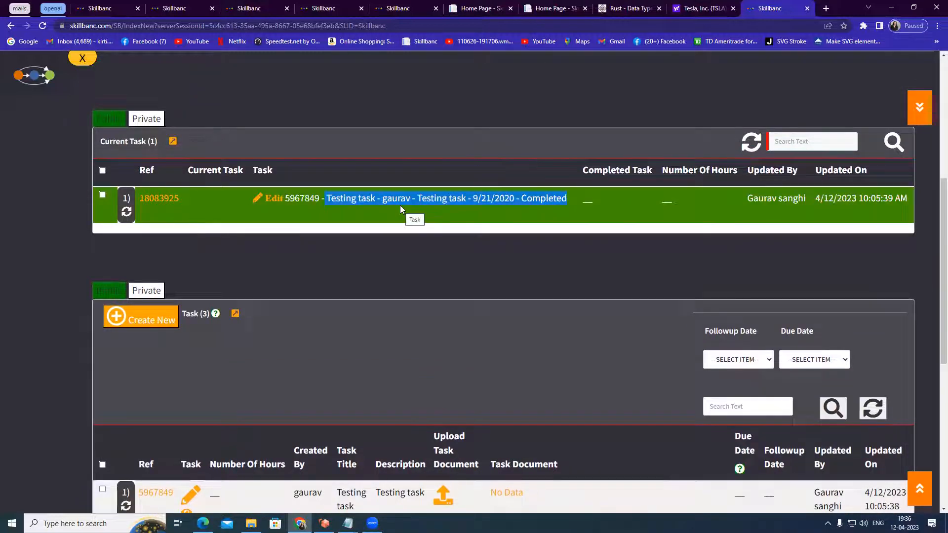
# Switch off task 5967849 as the current task and acknowledge the notice
pyautogui.scroll(-1, 400, 205)
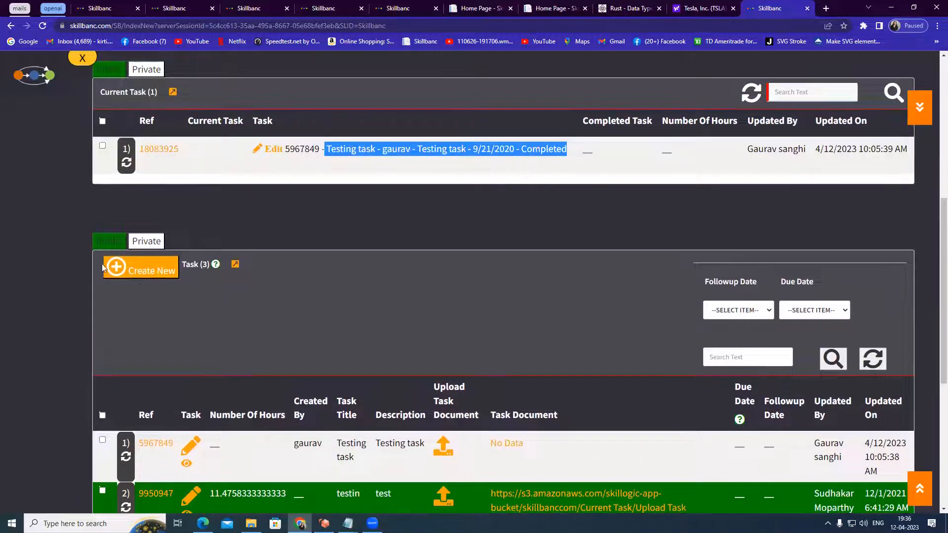
pyautogui.scroll(-3, 163, 257)
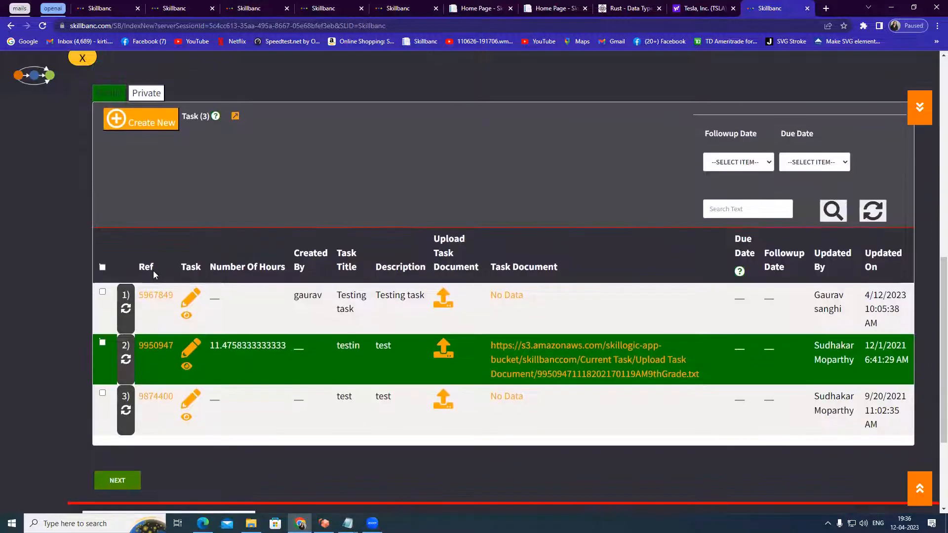
pyautogui.click(150, 297)
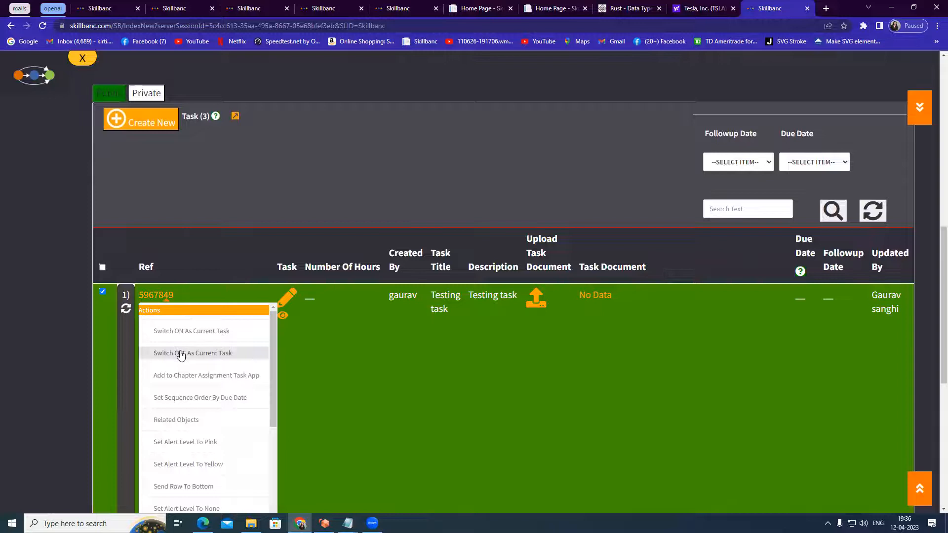
pyautogui.click(180, 353)
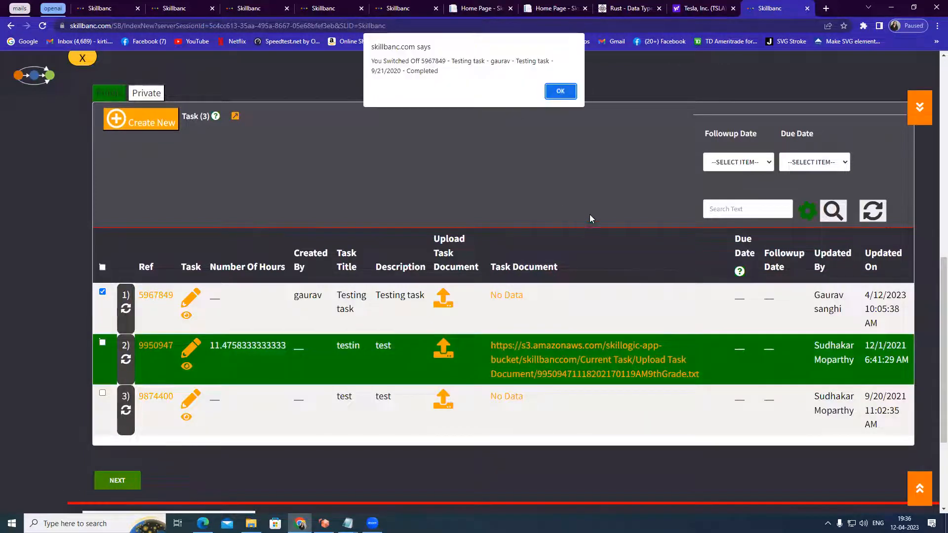
pyautogui.click(555, 90)
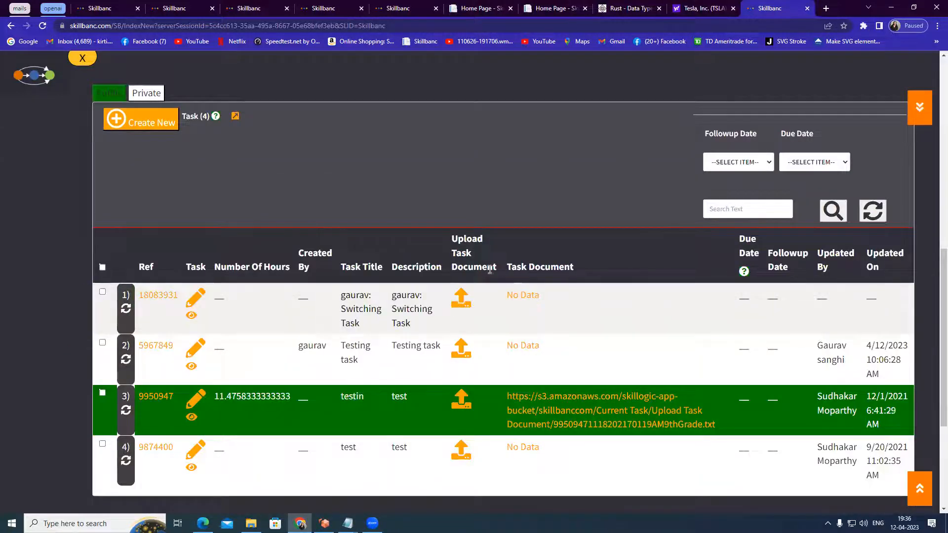
# Create a new task from the Task list
pyautogui.scroll(2, 523, 274)
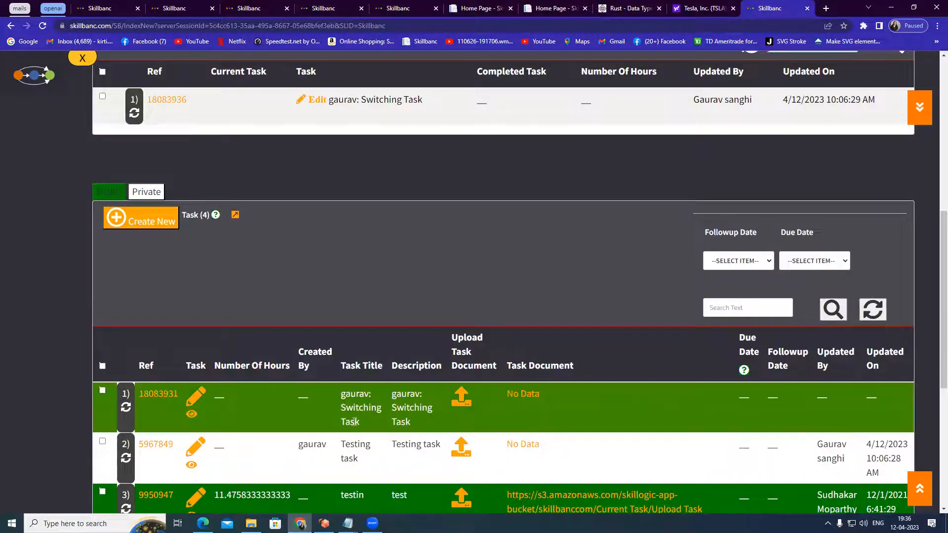
pyautogui.scroll(-1, 291, 427)
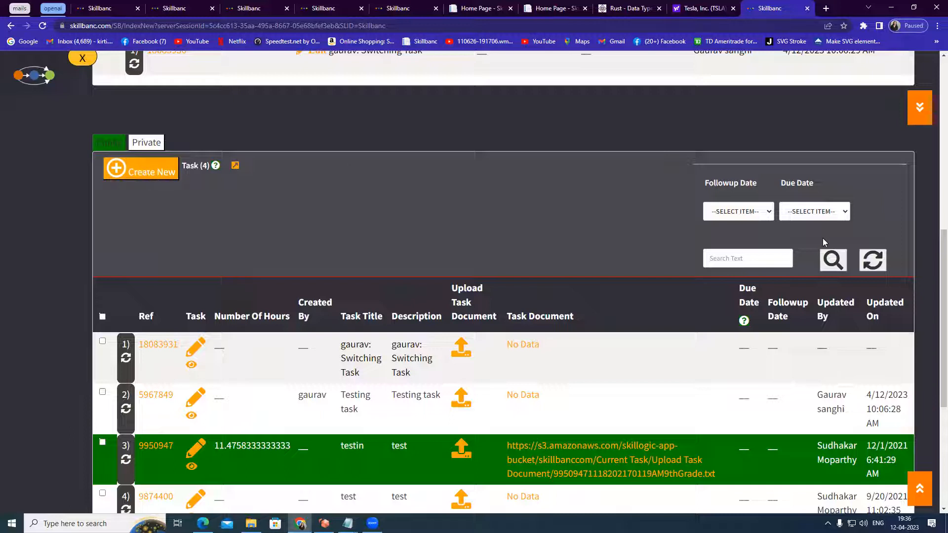
pyautogui.click(131, 182)
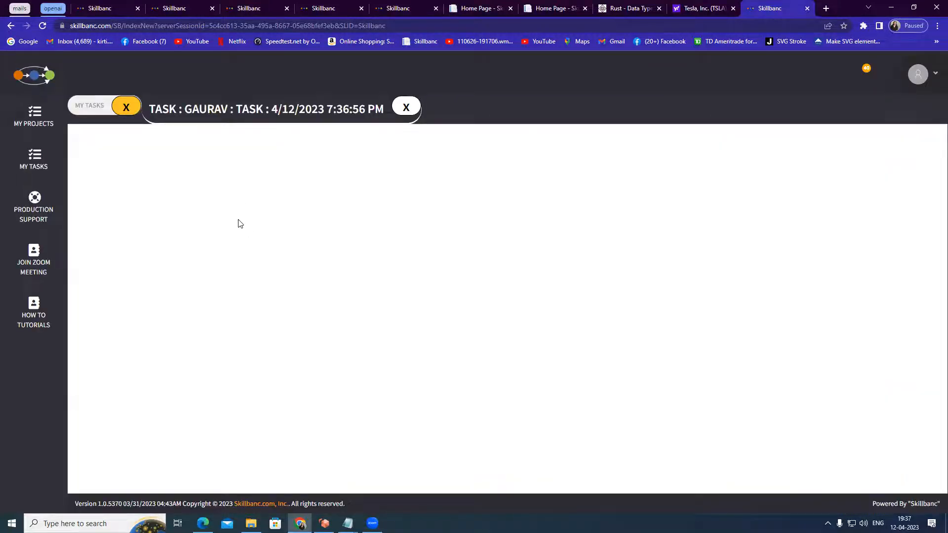
# Set the new task's title to 'Upload My Resume'
pyautogui.scroll(-1, 173, 395)
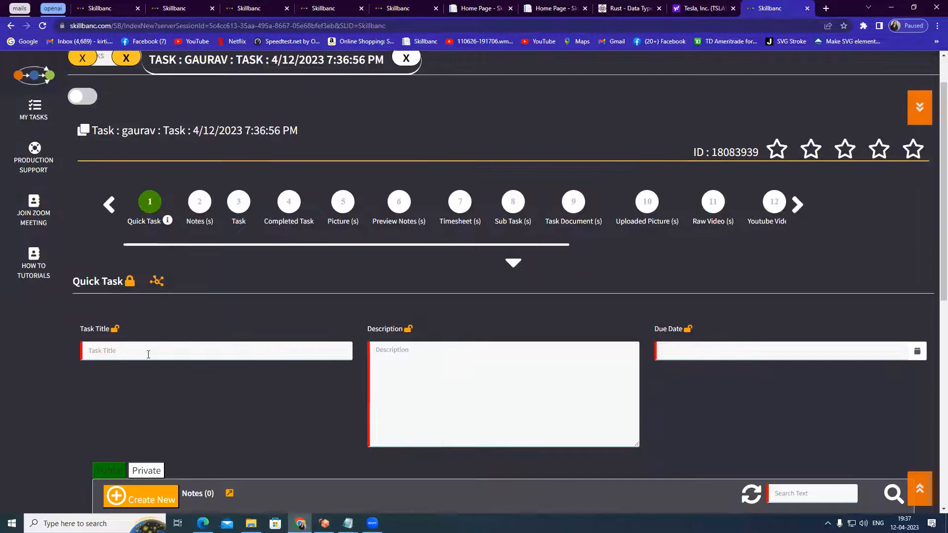
pyautogui.moveTo(97, 129); pyautogui.dragTo(291, 129)
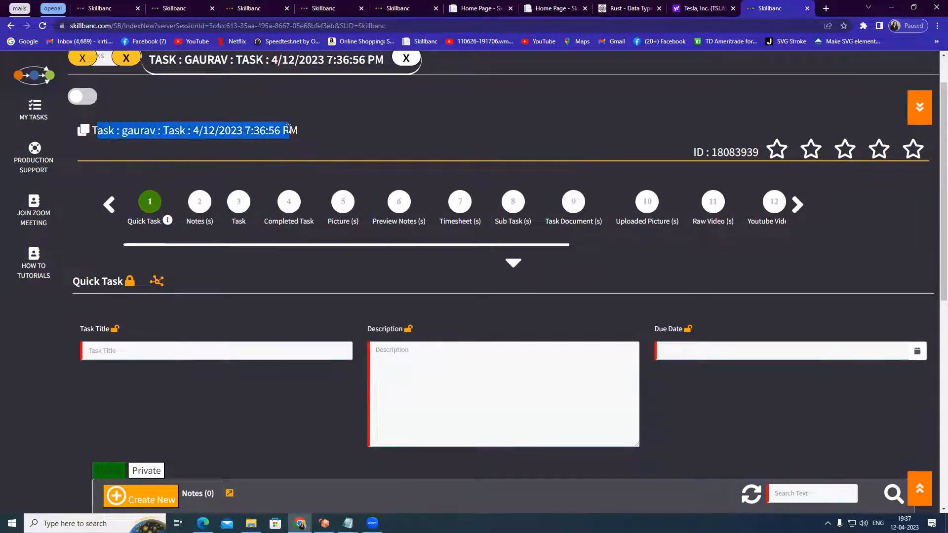
pyautogui.click(157, 355)
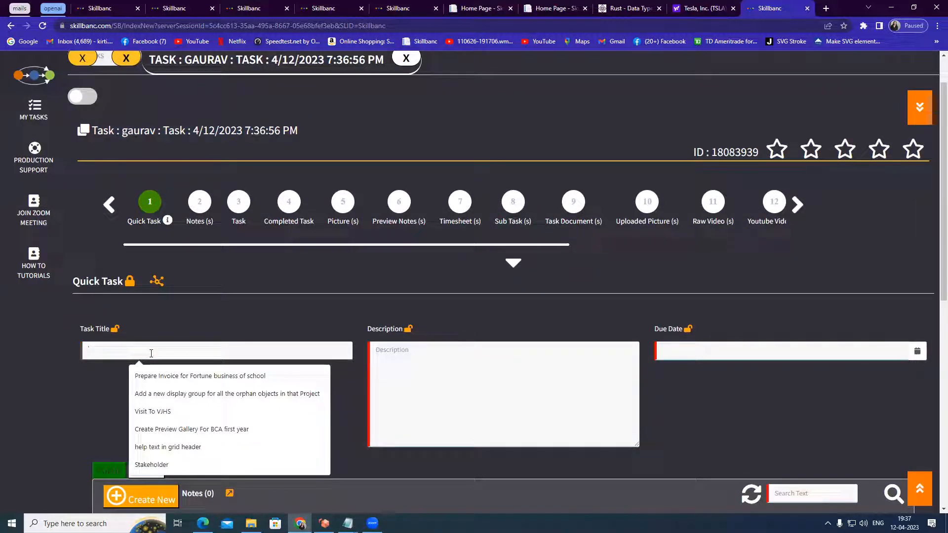
pyautogui.write('Upload')
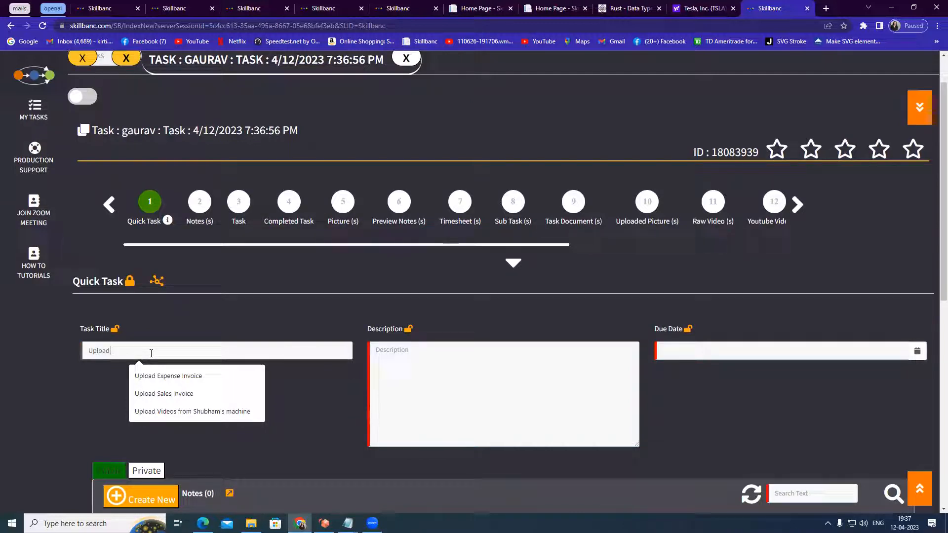
pyautogui.write(' My Resume')
pyautogui.click(437, 358)
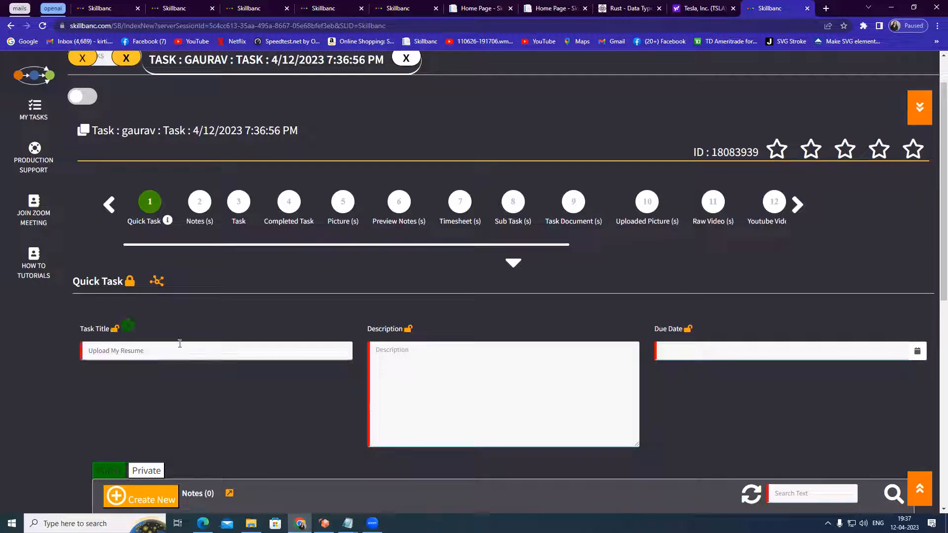
# Enter 'Up' as the description and open the Task Document (s) section
pyautogui.write('U')
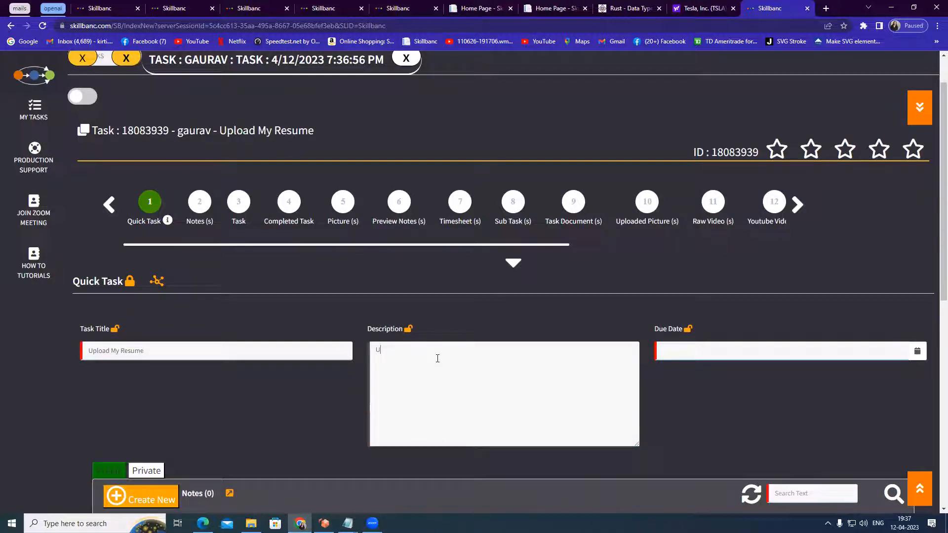
pyautogui.write('pl')
pyautogui.press('BackSpace')
pyautogui.click(570, 202)
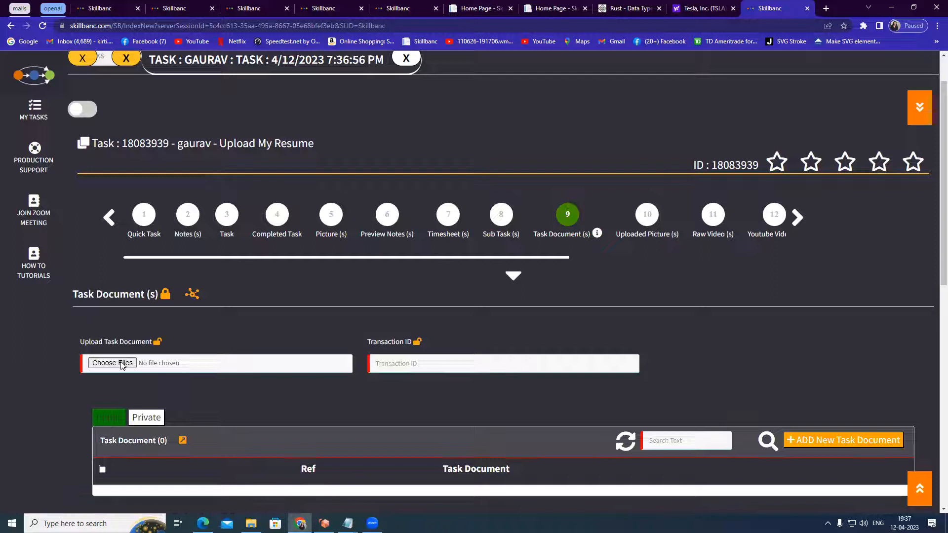
pyautogui.click(112, 363)
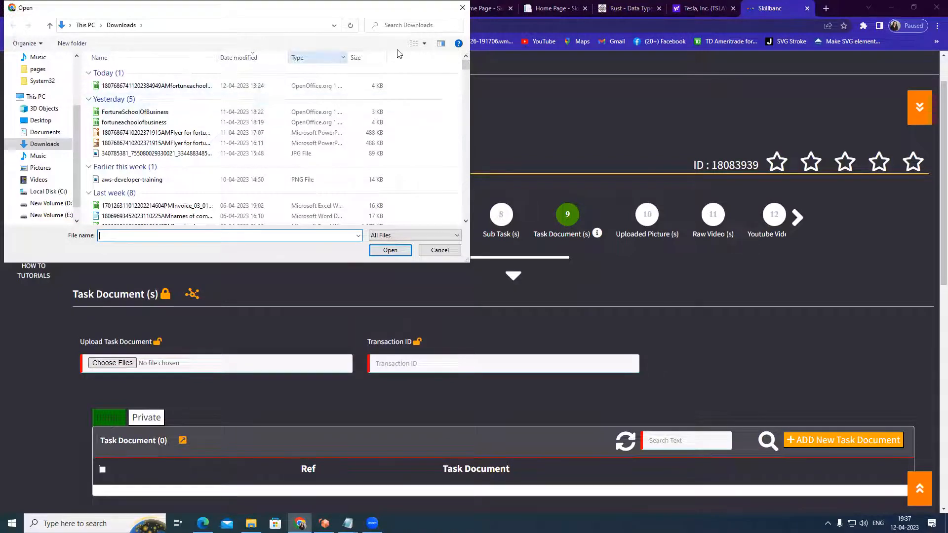
pyautogui.press('Escape')
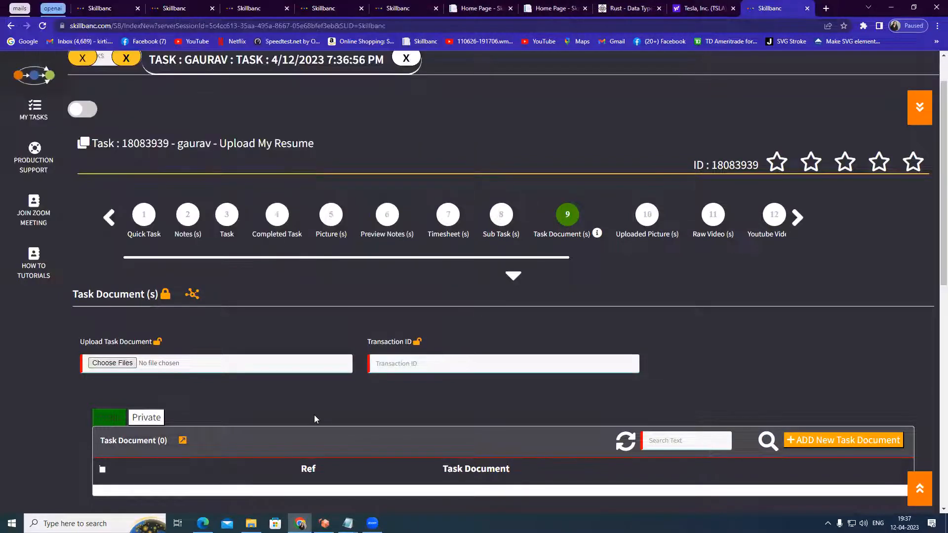
pyautogui.scroll(-1, 572, 400)
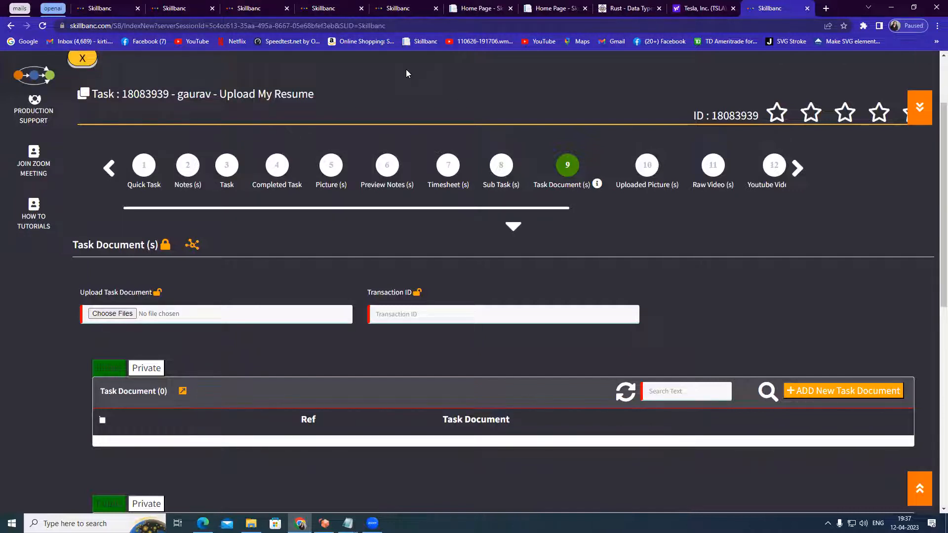
pyautogui.click(113, 313)
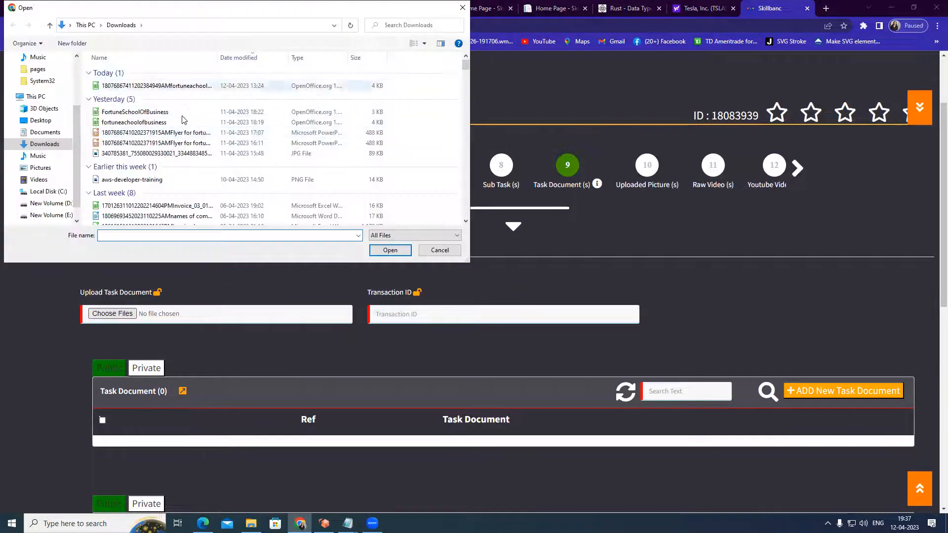
pyautogui.click(147, 86)
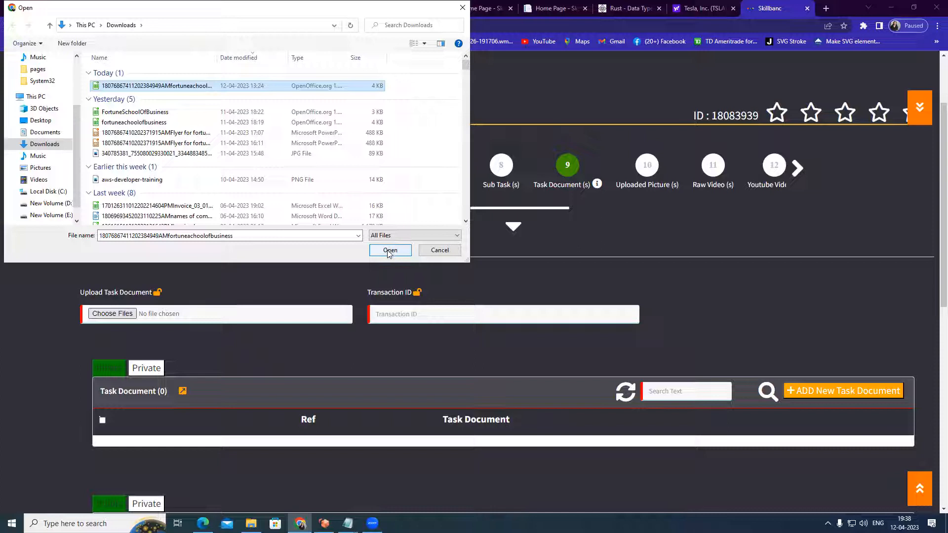
pyautogui.click(440, 251)
# Open Notepad and write 'Test' in a new document
pyautogui.moveTo(217, 99); pyautogui.dragTo(332, 105)
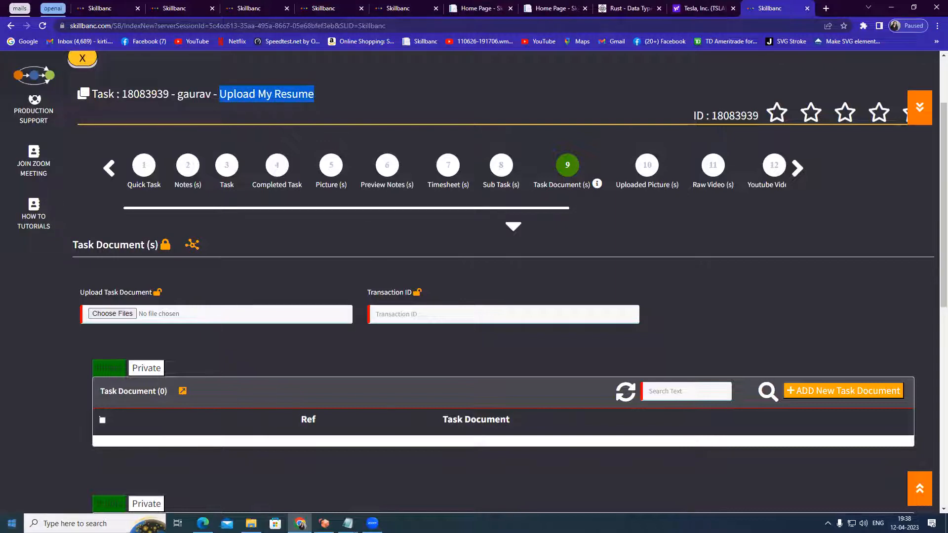
pyautogui.click(74, 523)
pyautogui.write('n')
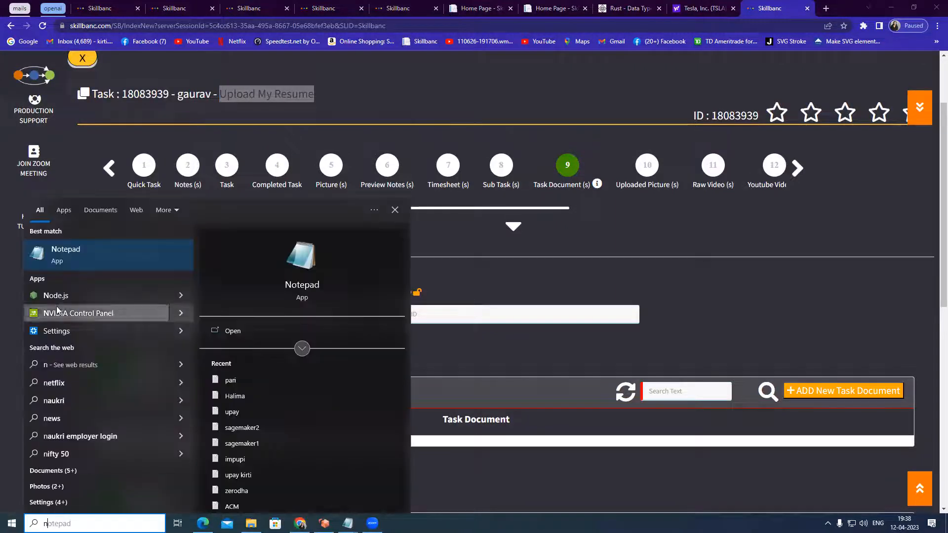
pyautogui.click(86, 249)
pyautogui.write('Test')
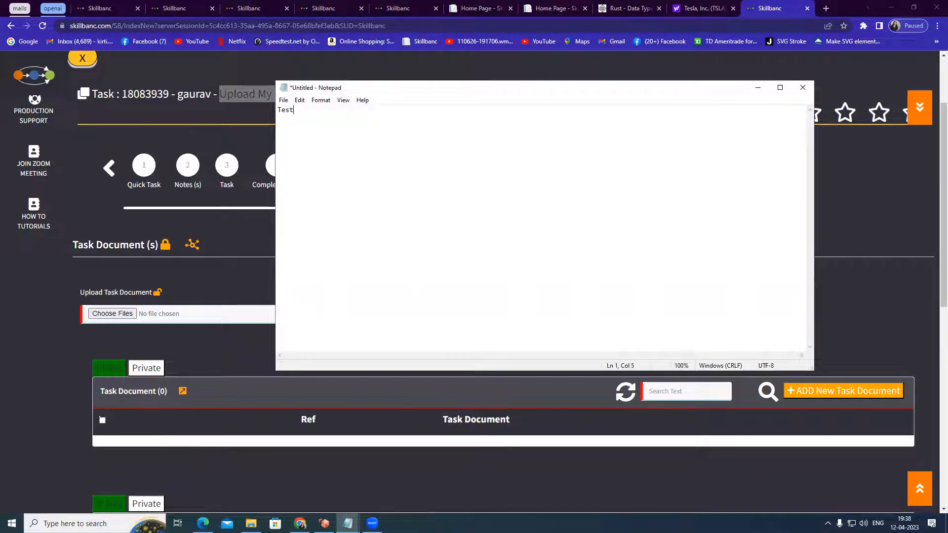
# Save the Notepad document as testresume in Downloads and close Notepad
pyautogui.click(282, 100)
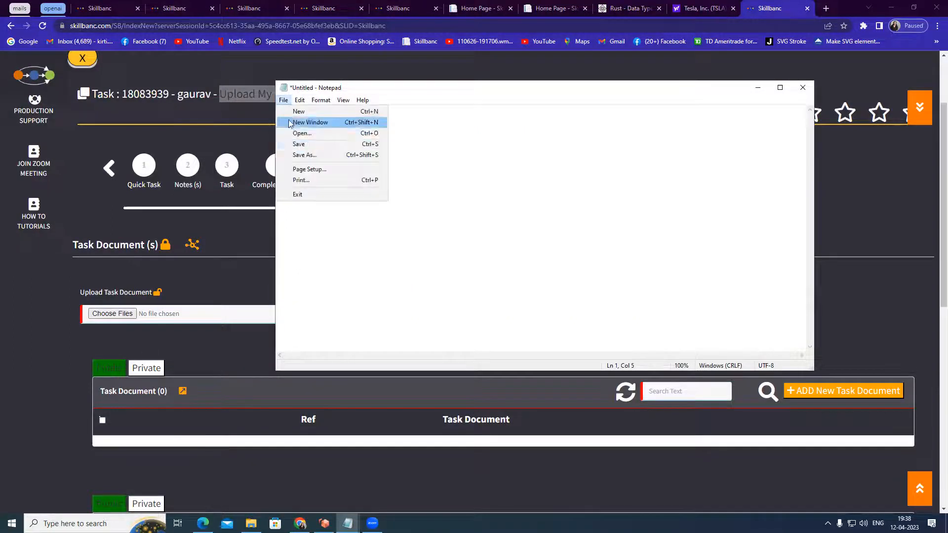
pyautogui.click(302, 154)
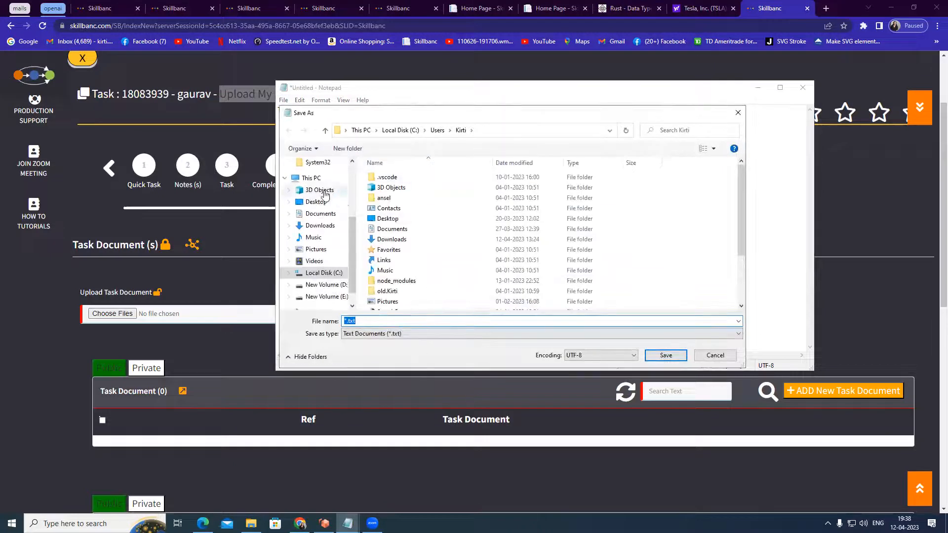
pyautogui.scroll(3, 354, 252)
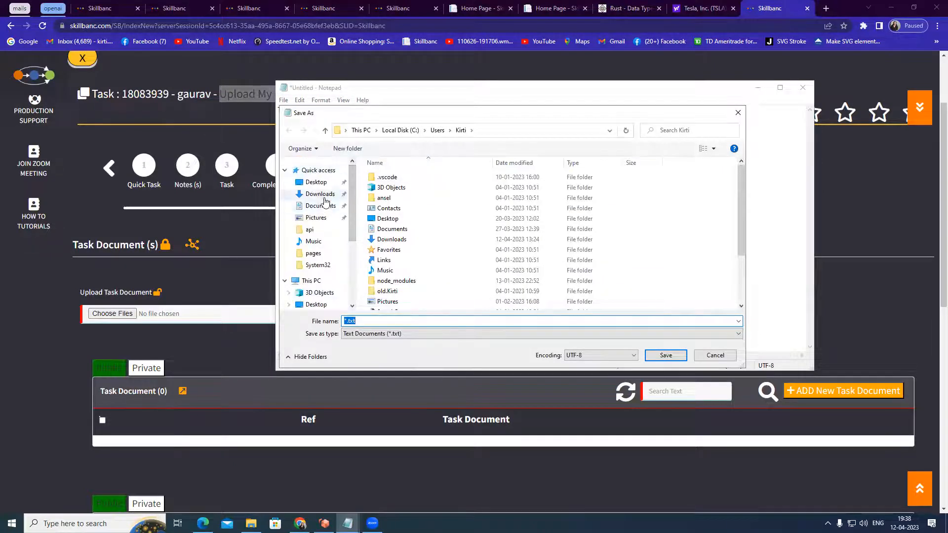
pyautogui.click(321, 194)
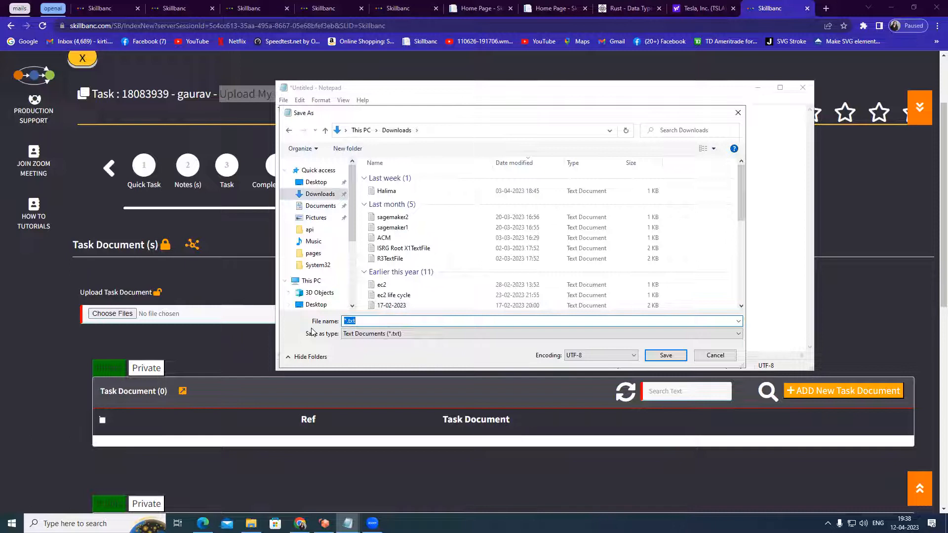
pyautogui.write('testresume')
pyautogui.click(670, 356)
pyautogui.click(802, 87)
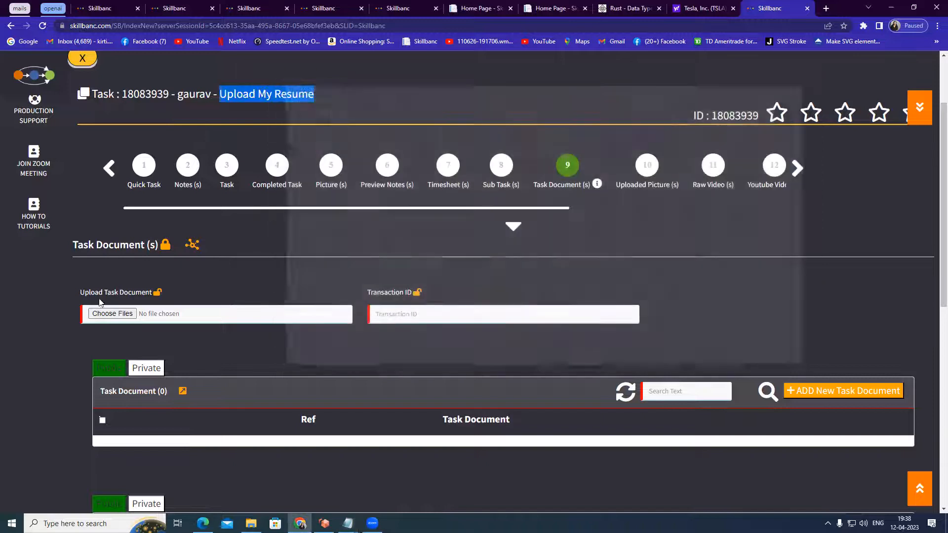
# Upload testresume.txt from Downloads as the task's document
pyautogui.click(125, 318)
pyautogui.click(126, 87)
pyautogui.click(390, 251)
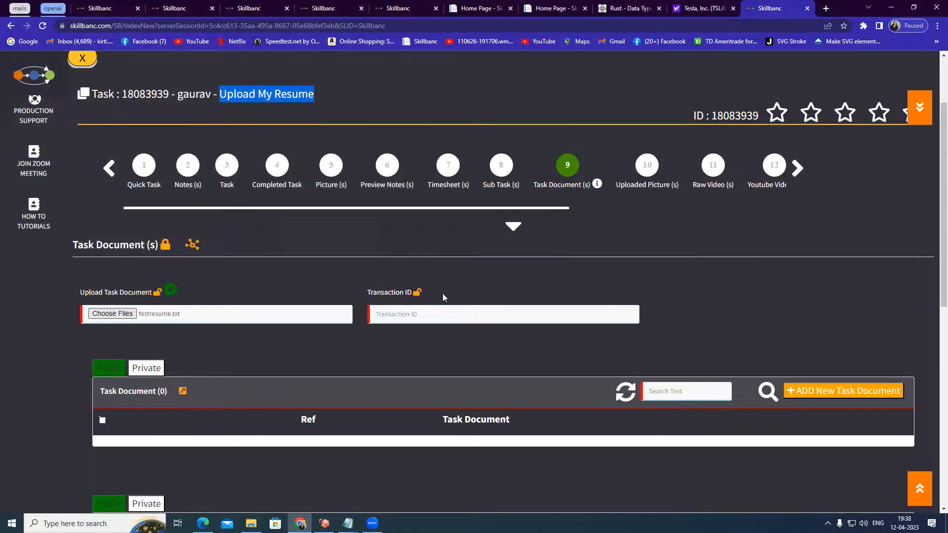
pyautogui.scroll(-1, 629, 363)
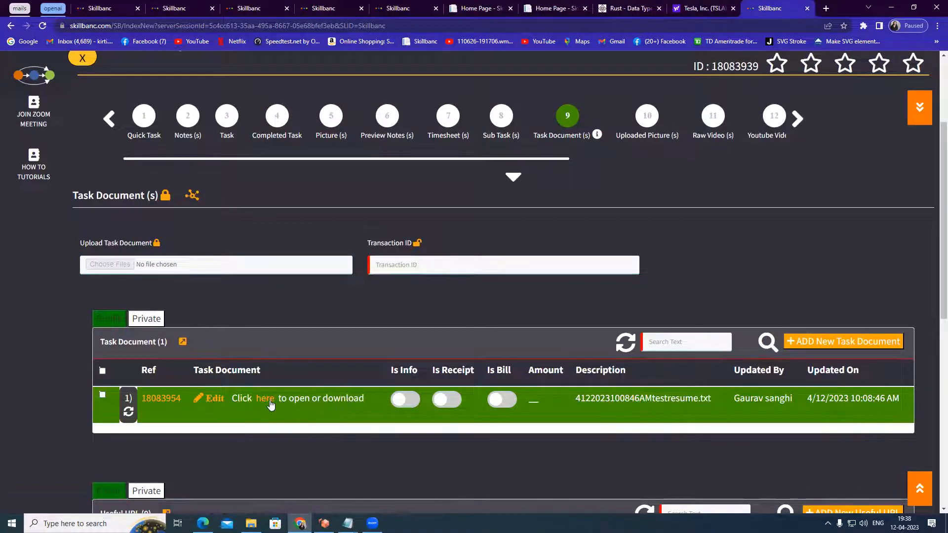
# Open the uploaded task document in a new tab to view its contents, then close that tab
pyautogui.click(269, 403)
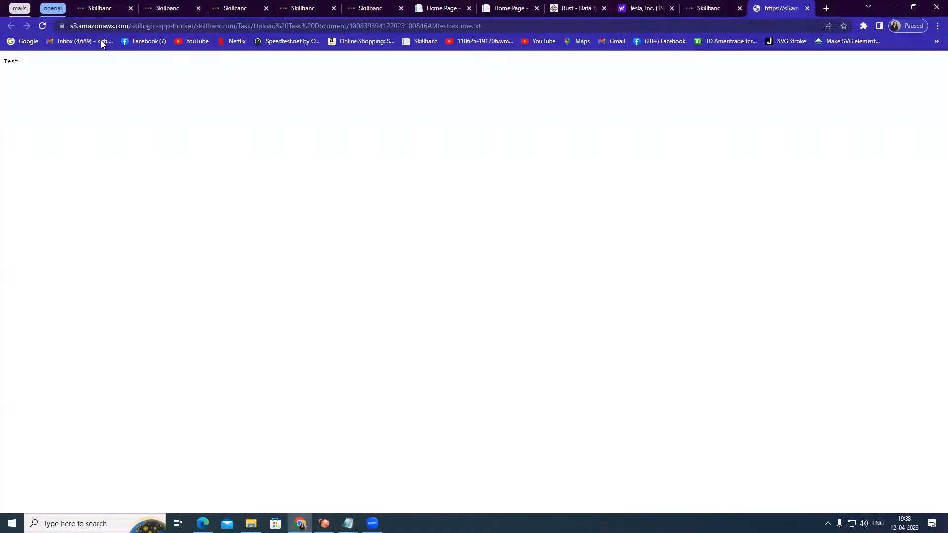
pyautogui.click(246, 26)
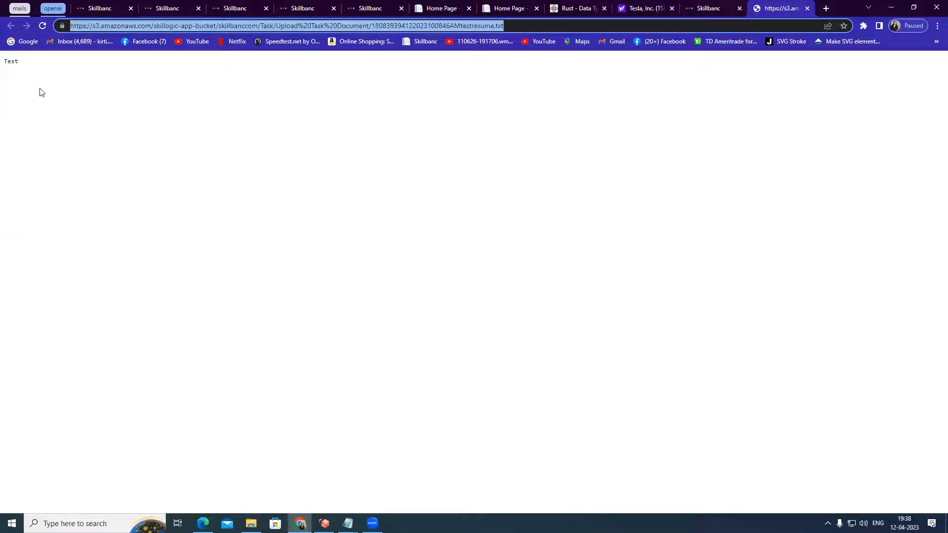
pyautogui.click(42, 70)
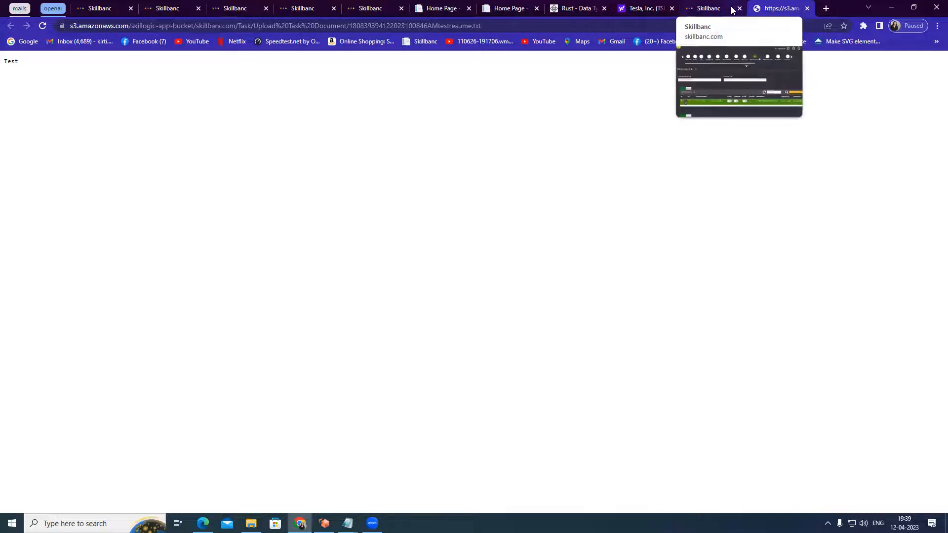
pyautogui.click(807, 9)
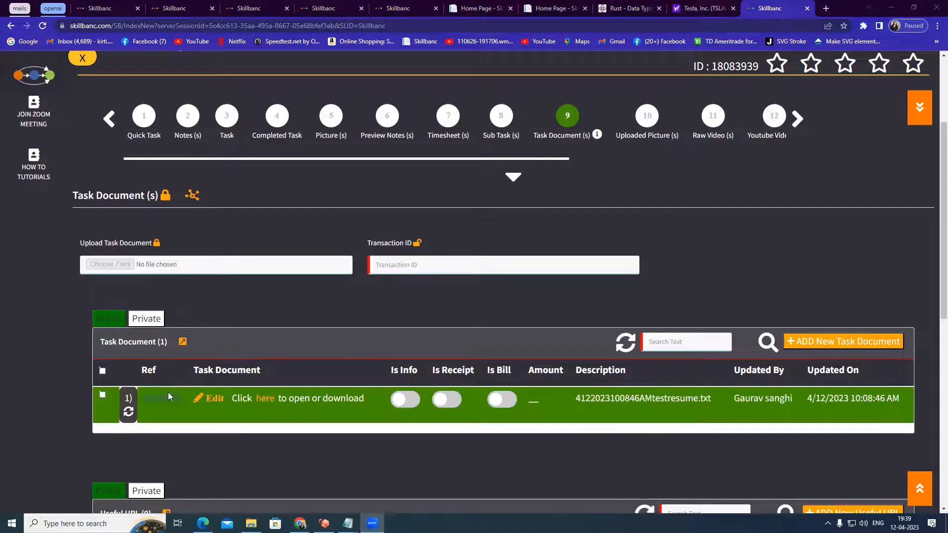
pyautogui.scroll(2, 420, 367)
pyautogui.scroll(2, 420, 368)
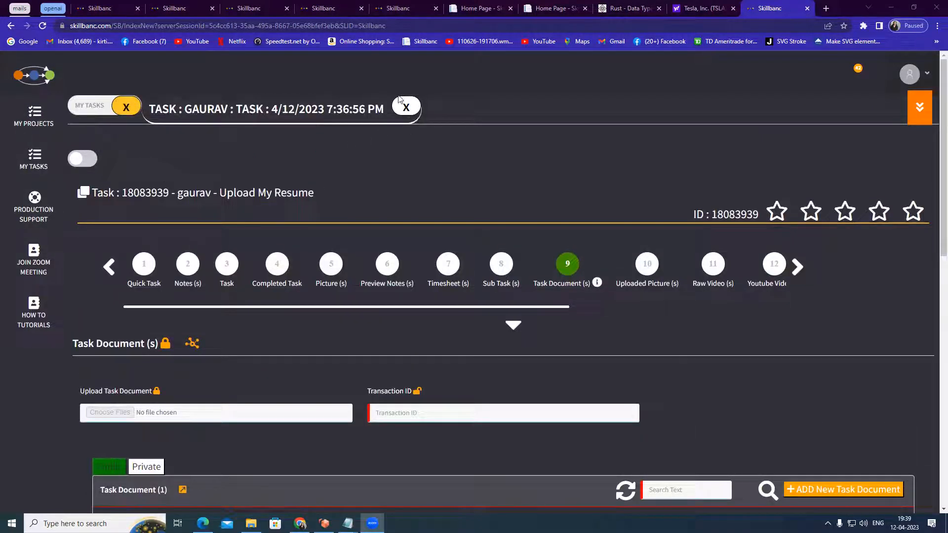
# Close the open task and refresh the task list to include the new Upload My Resume task
pyautogui.click(415, 114)
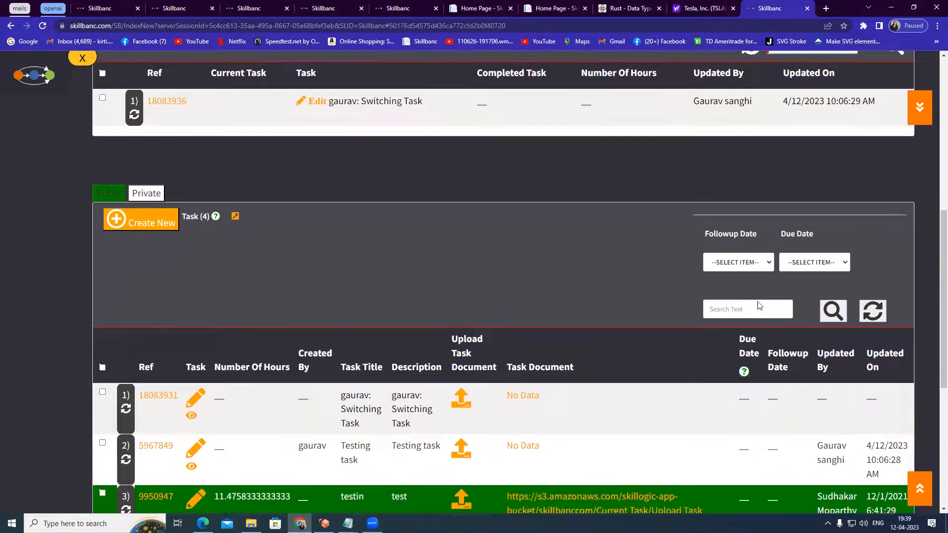
pyautogui.click(834, 312)
pyautogui.scroll(-2, 907, 379)
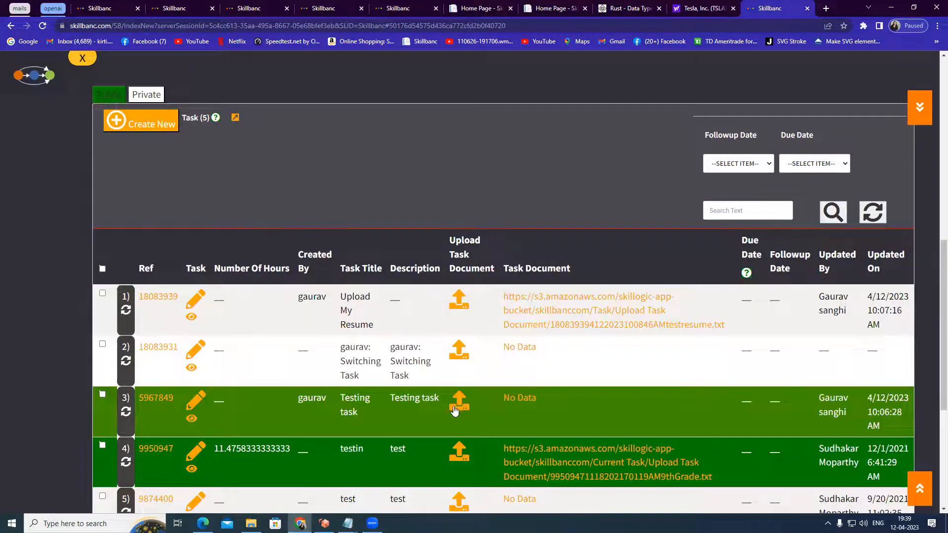
pyautogui.scroll(-2, 456, 400)
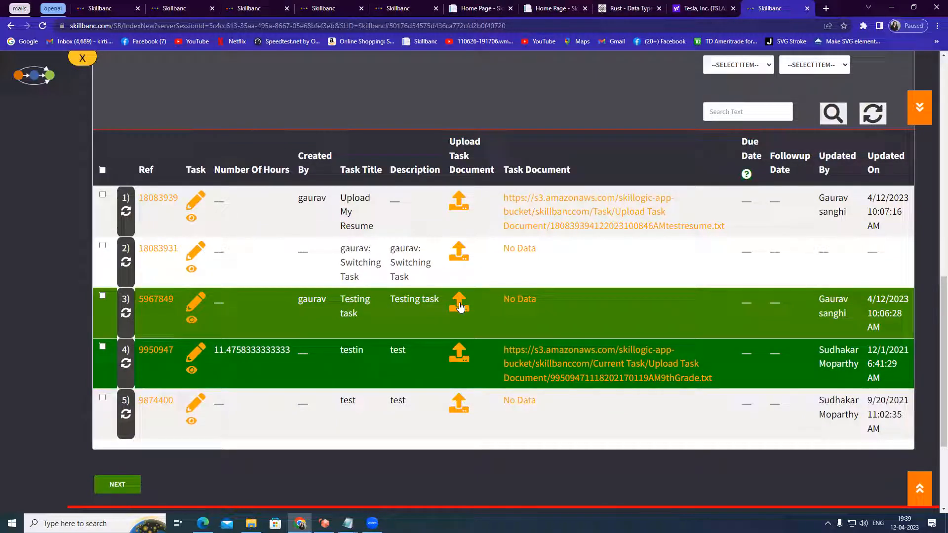
pyautogui.click(460, 303)
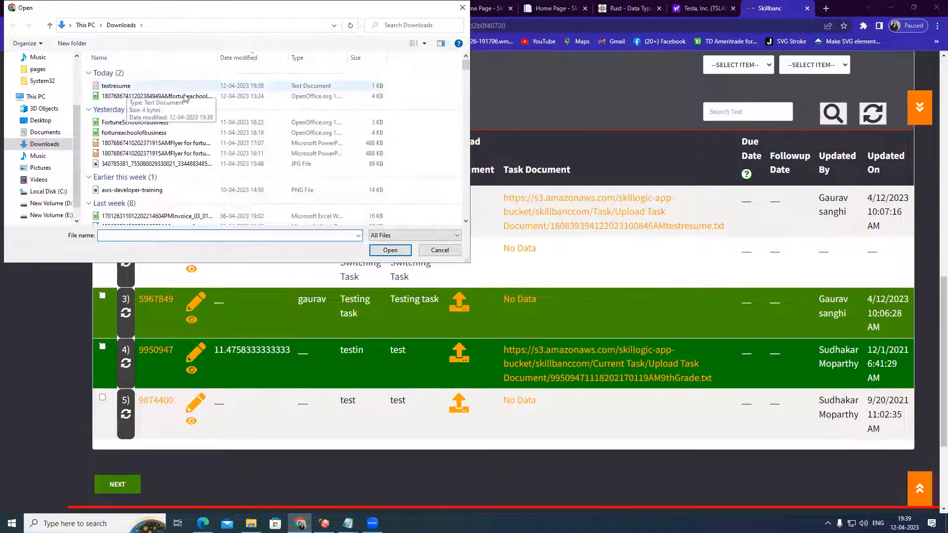
pyautogui.click(439, 250)
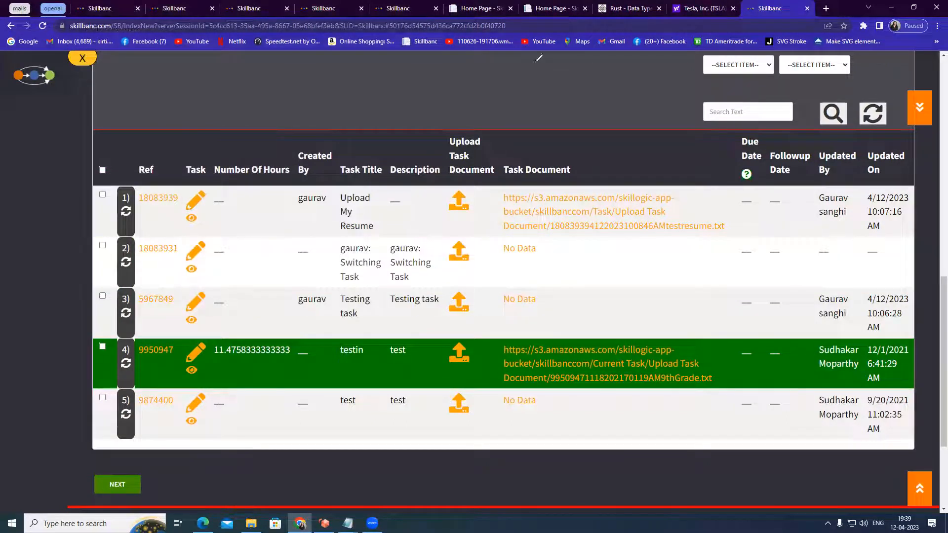
pyautogui.moveTo(447, 304)
pyautogui.mouseDown()
pyautogui.moveTo(476, 309)
pyautogui.moveTo(468, 291)
pyautogui.mouseUp()
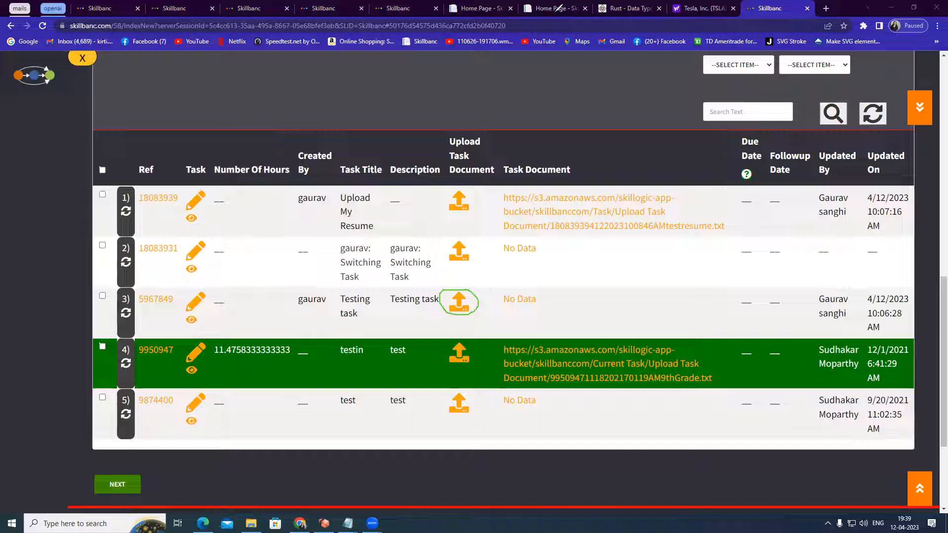
pyautogui.click(556, 11)
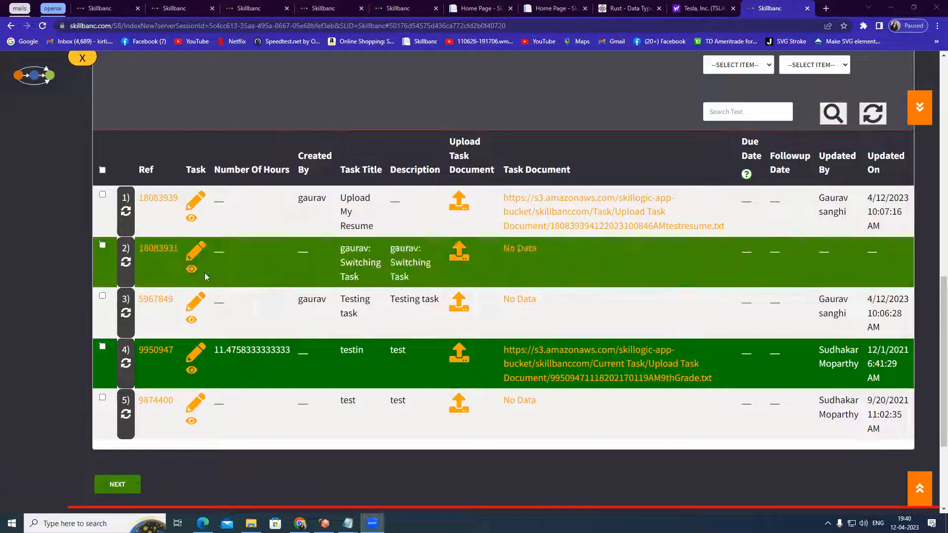
# Open the Upload My Resume task to review its title, then close it again
pyautogui.click(196, 206)
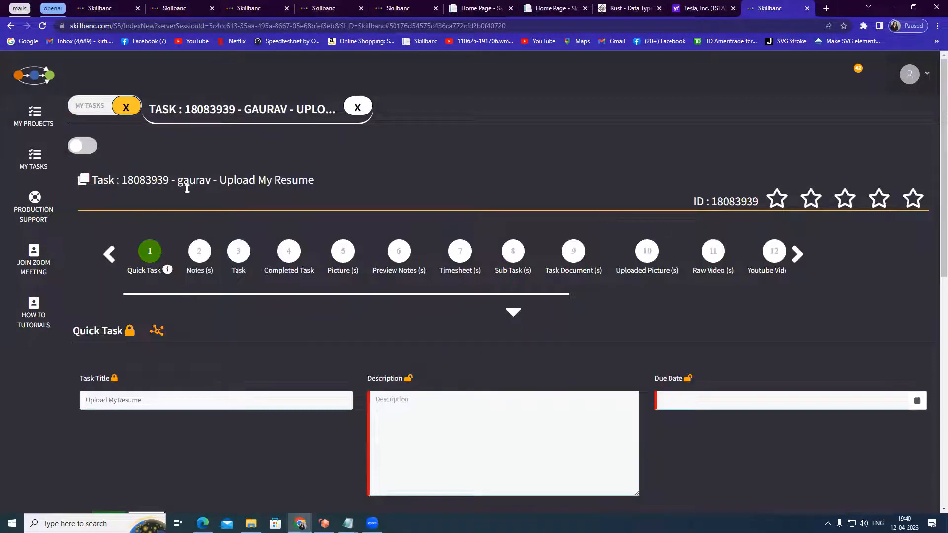
pyautogui.moveTo(177, 181); pyautogui.dragTo(322, 184)
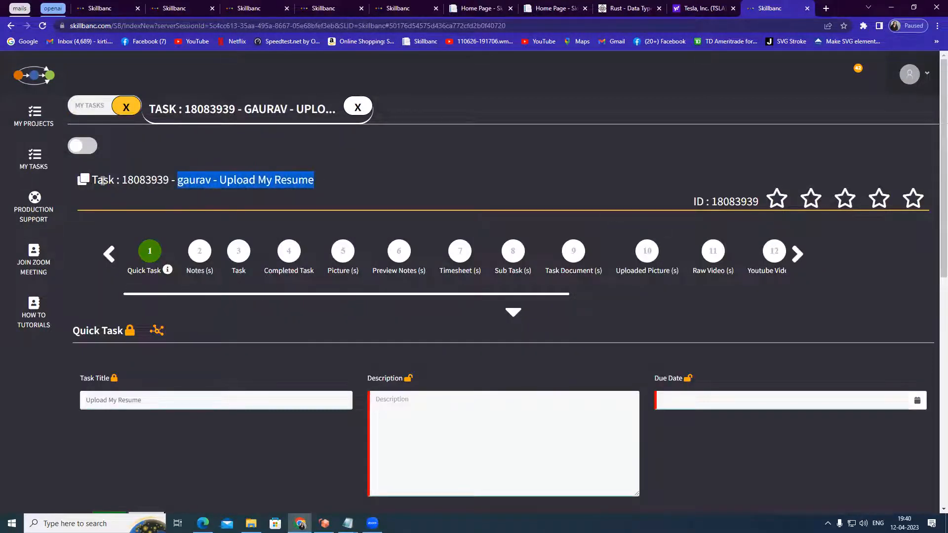
pyautogui.moveTo(92, 181); pyautogui.dragTo(325, 178)
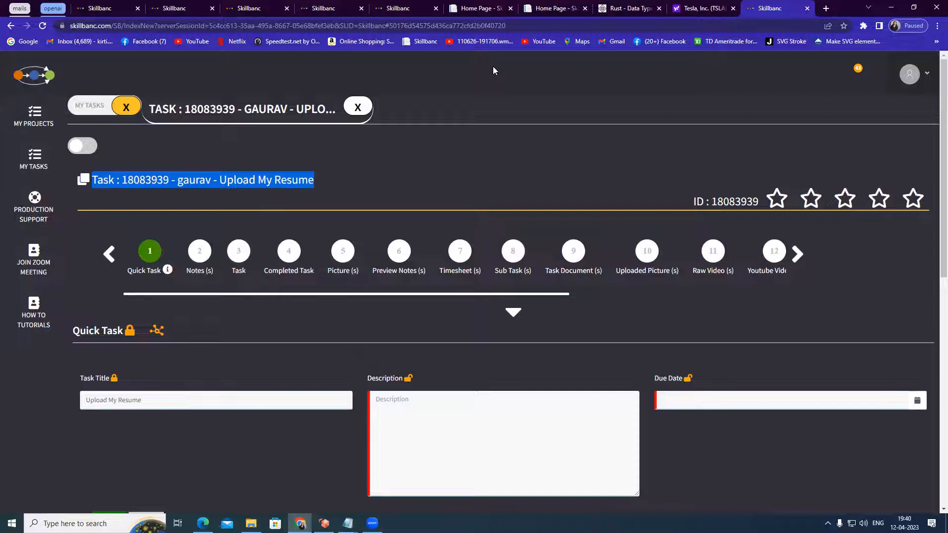
pyautogui.click(357, 107)
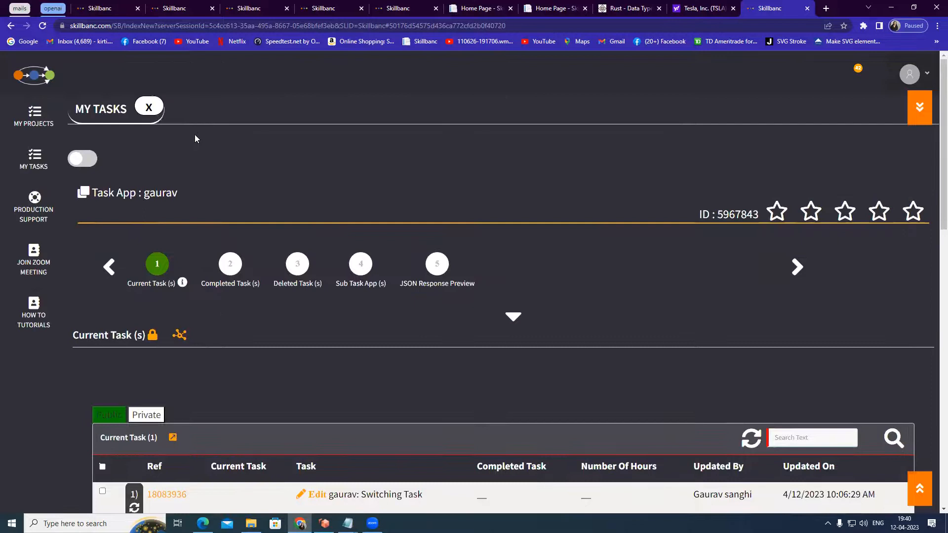
# Navigate between My Projects and My Tasks and return to the task list
pyautogui.click(148, 109)
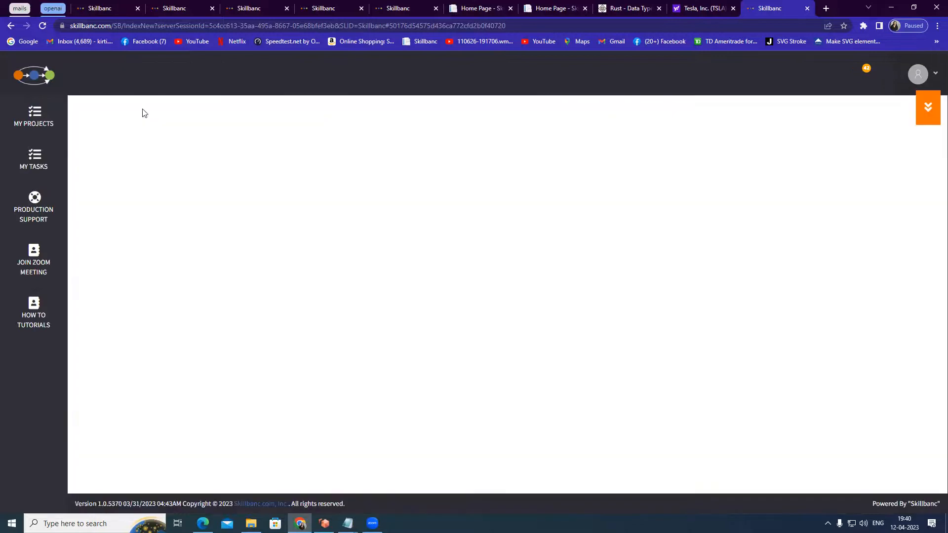
pyautogui.click(36, 114)
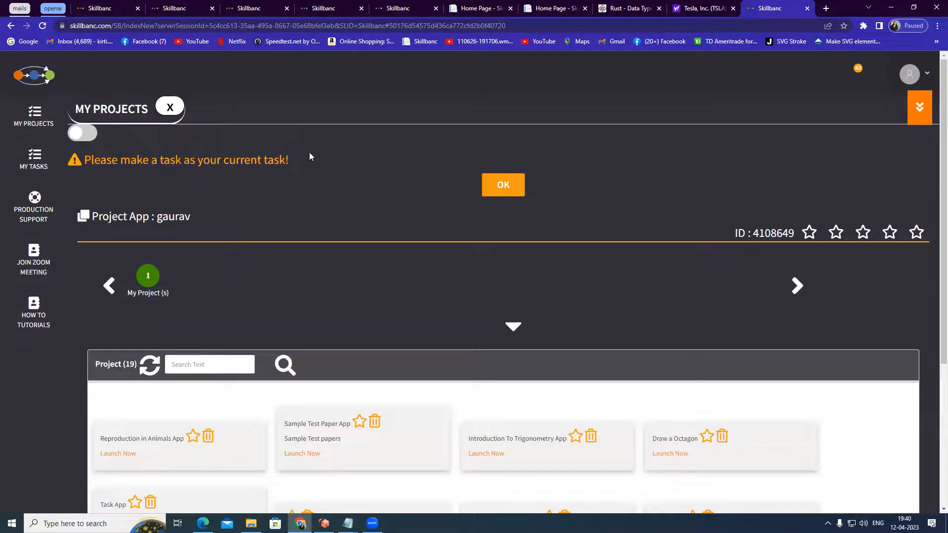
pyautogui.click(33, 159)
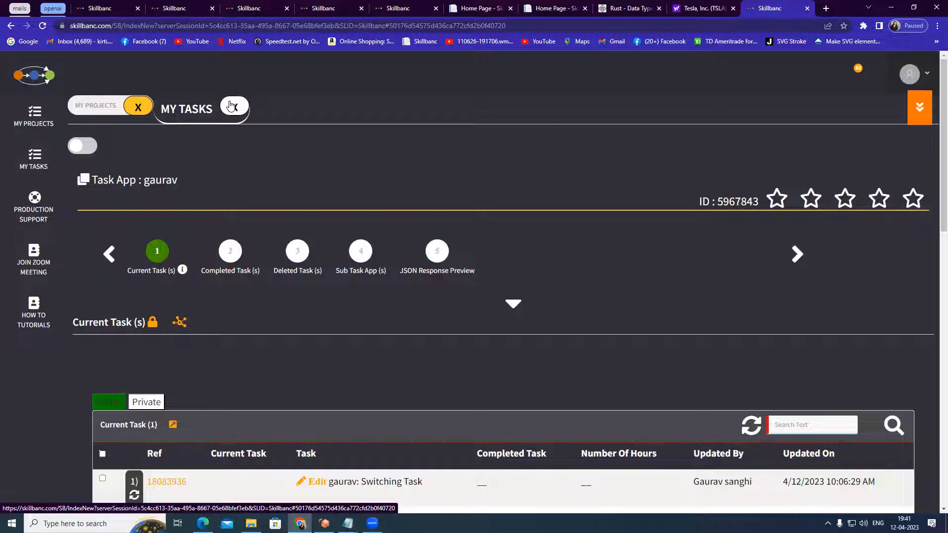
pyautogui.click(230, 106)
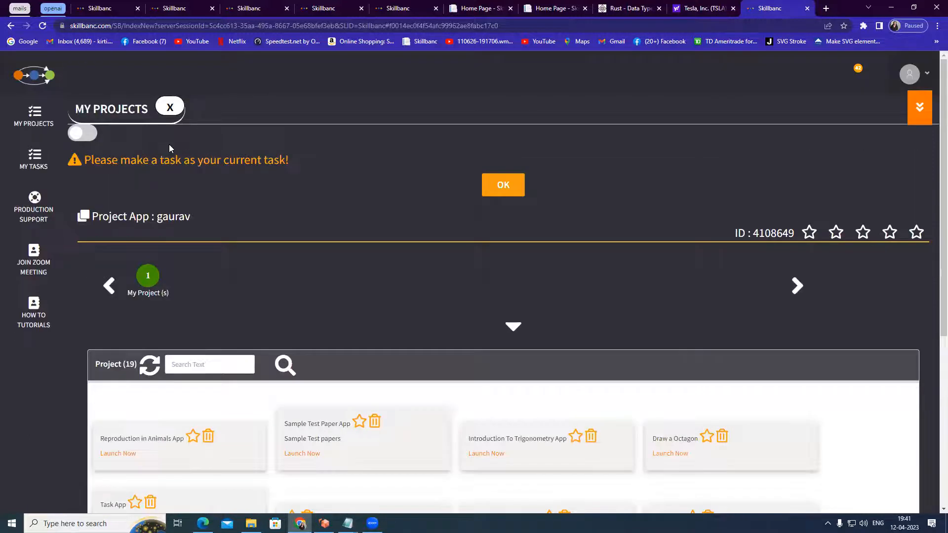
pyautogui.click(169, 106)
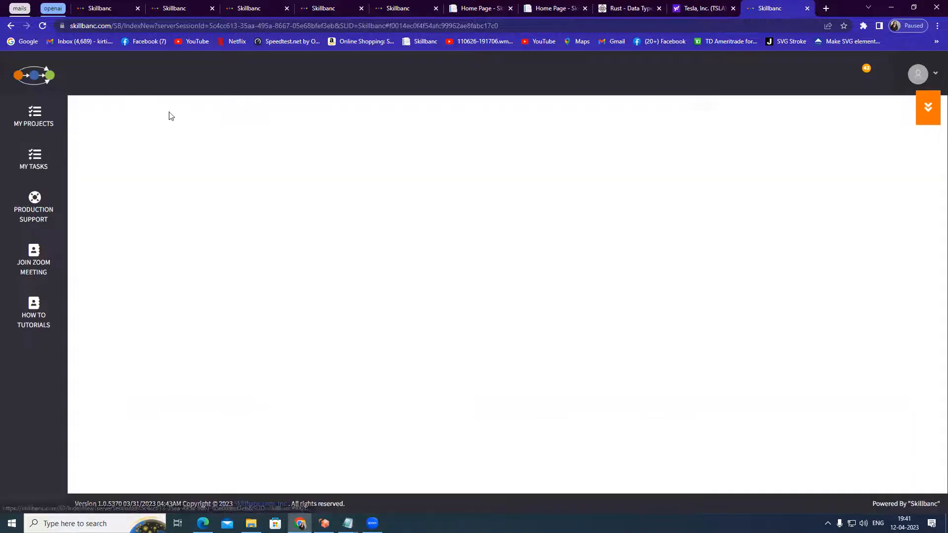
pyautogui.click(28, 161)
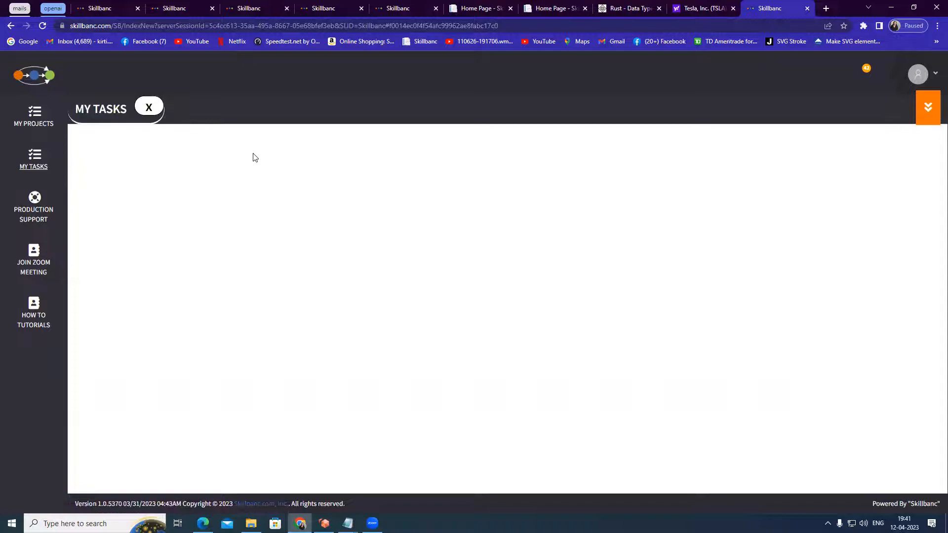
pyautogui.scroll(-5, 480, 205)
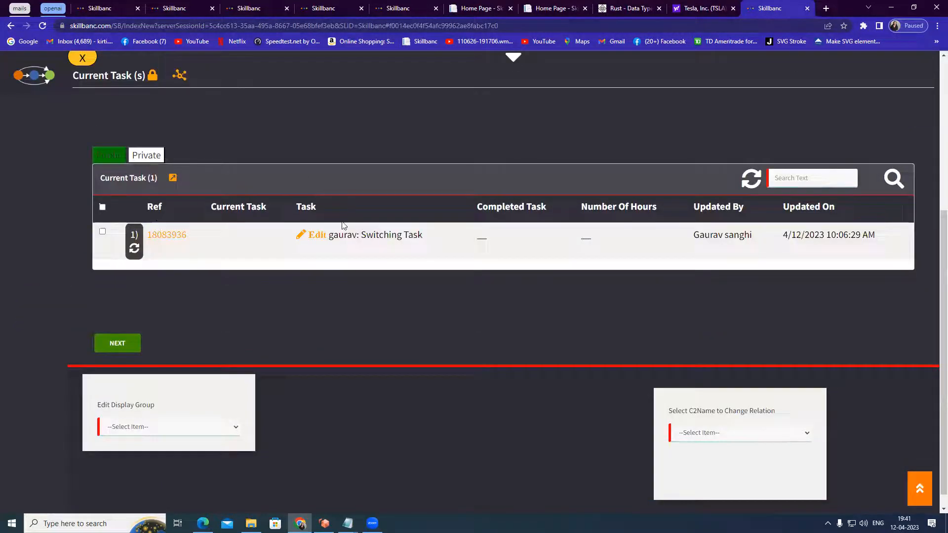
pyautogui.scroll(-1, 477, 265)
pyautogui.scroll(-5, 478, 269)
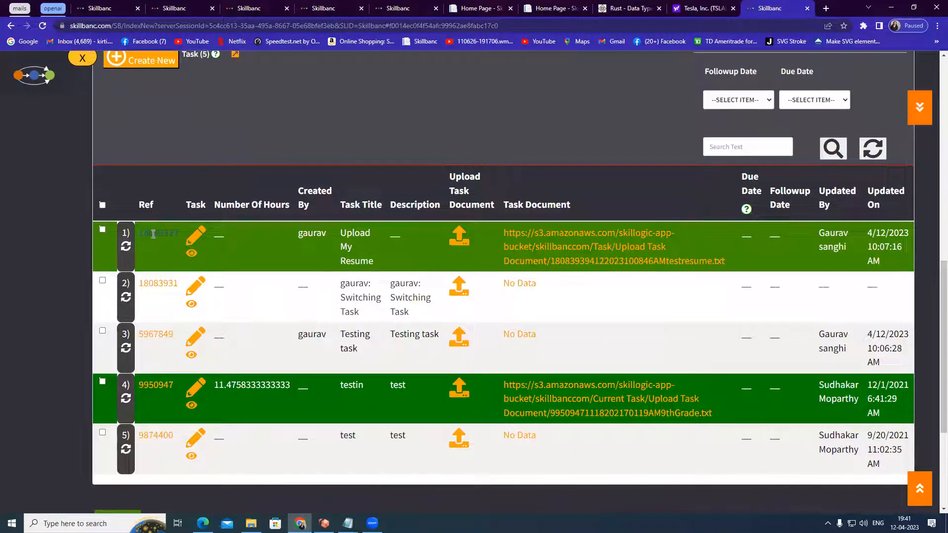
# Open the actions menu for task 18083939 and toggle the first two rows' selection checkboxes
pyautogui.click(153, 234)
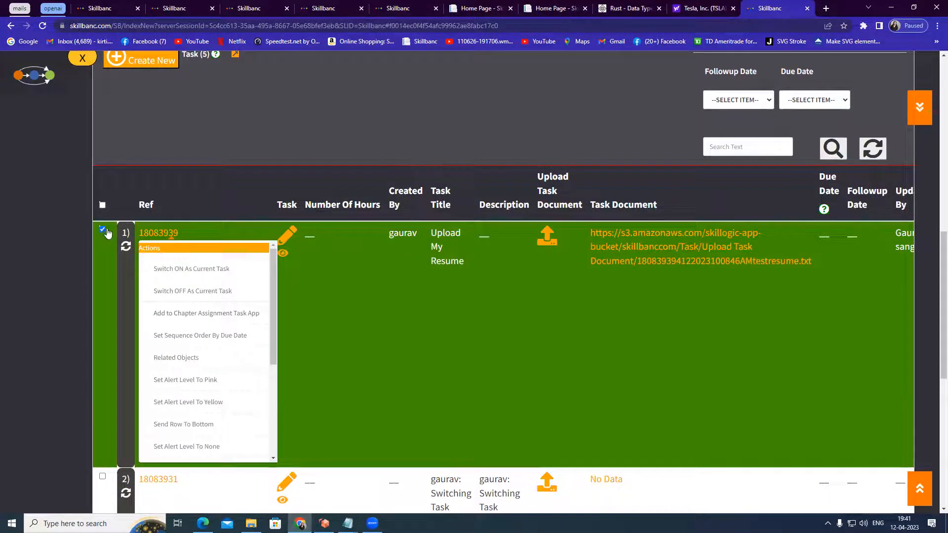
pyautogui.click(103, 230)
pyautogui.click(103, 230)
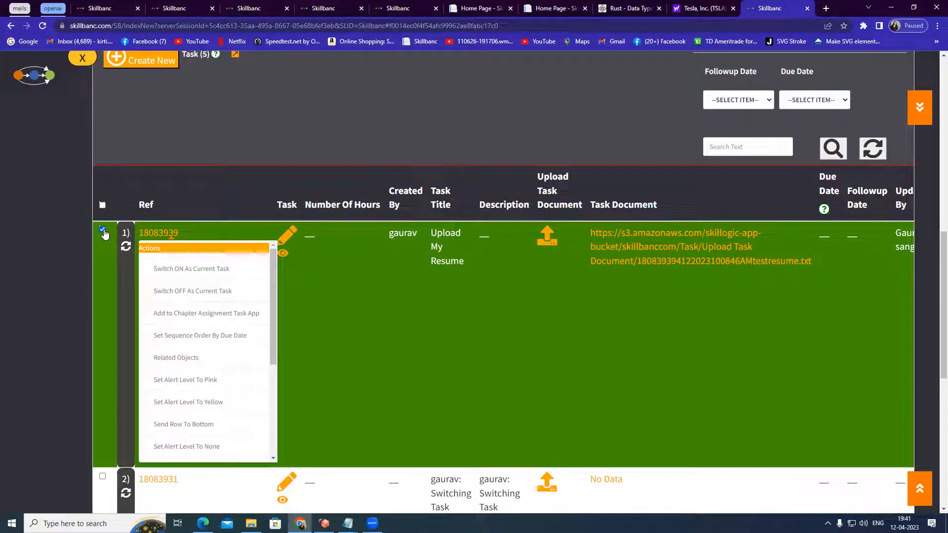
pyautogui.click(104, 231)
pyautogui.click(103, 231)
pyautogui.click(102, 281)
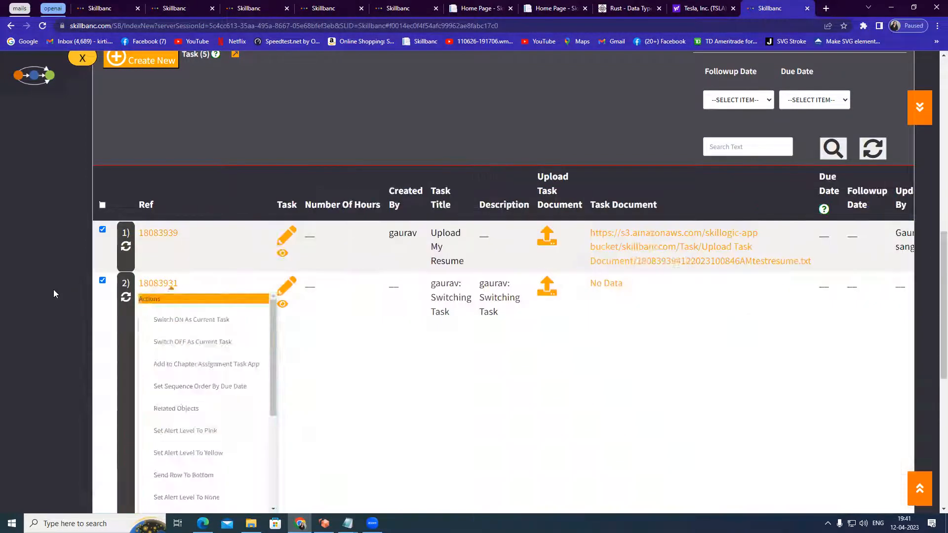
pyautogui.click(158, 233)
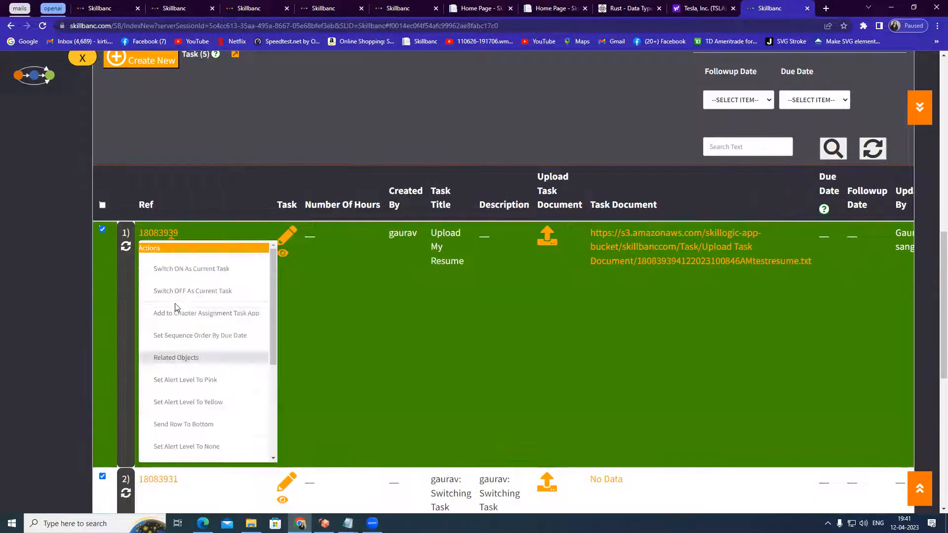
pyautogui.click(98, 280)
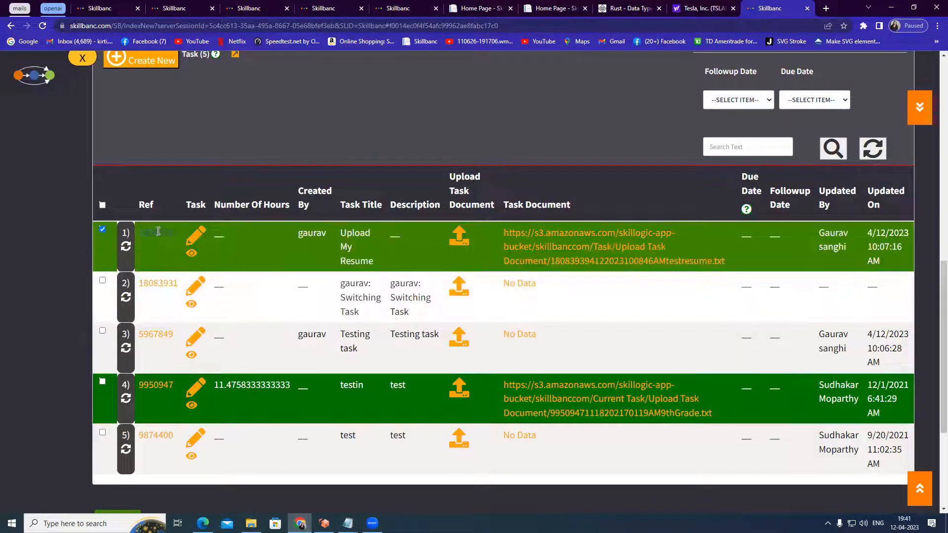
# Browse the full list of row actions available for the Upload My Resume task, then close the menu
pyautogui.click(123, 247)
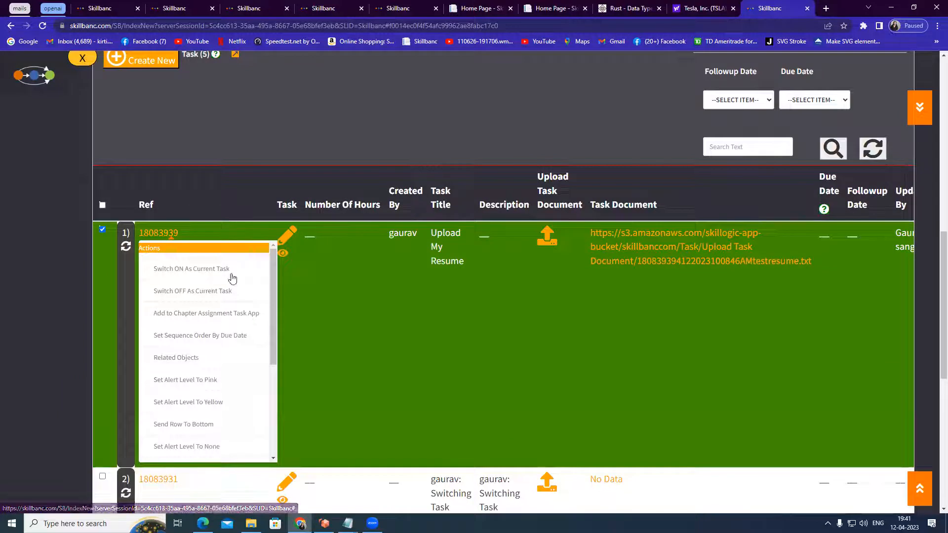
pyautogui.scroll(-1, 211, 301)
pyautogui.scroll(-3, 218, 338)
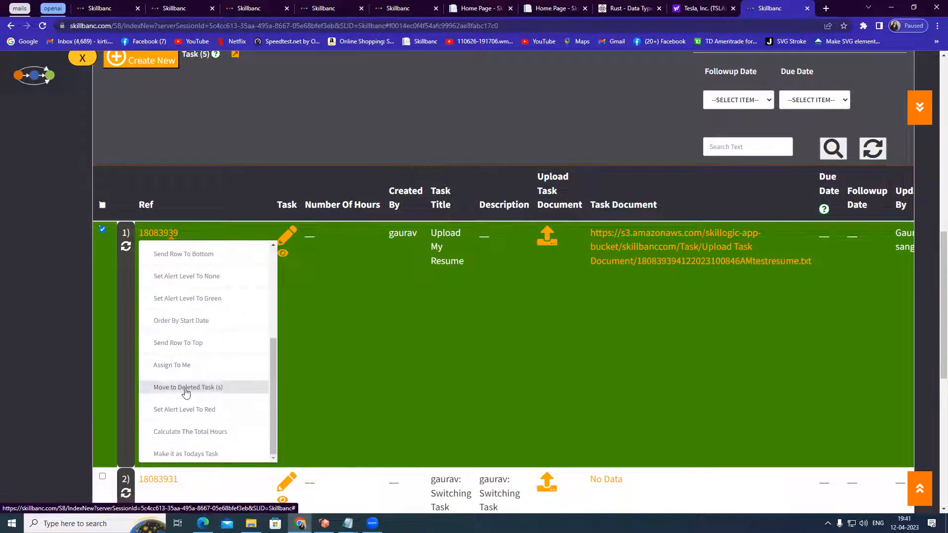
pyautogui.scroll(-2, 216, 387)
pyautogui.scroll(3, 214, 298)
pyautogui.scroll(1, 216, 297)
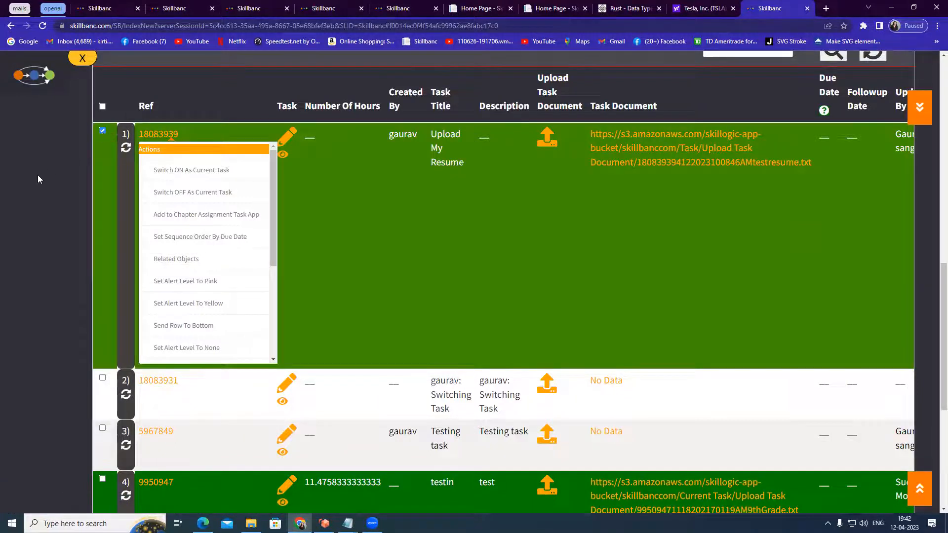
pyautogui.click(38, 176)
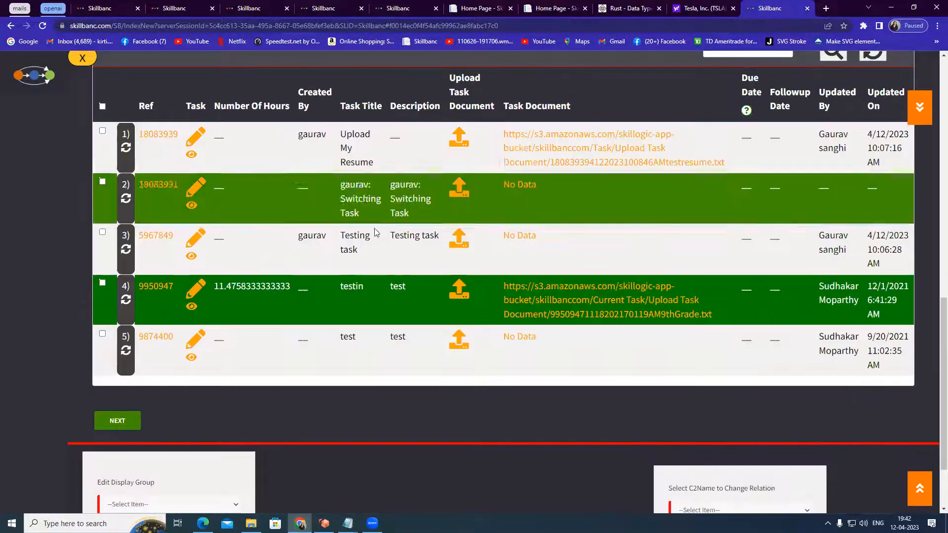
# Select all tasks in the list and deselect them again
pyautogui.scroll(3, 598, 230)
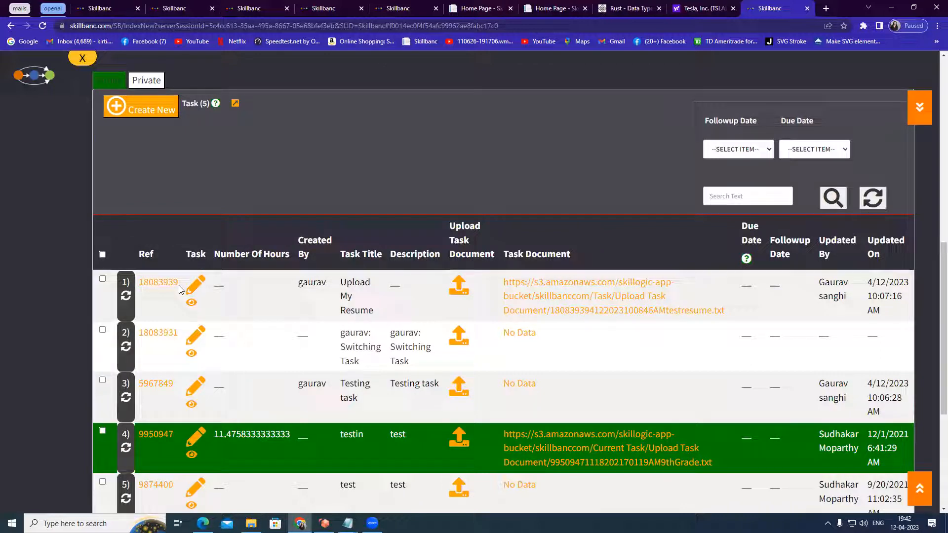
pyautogui.click(102, 254)
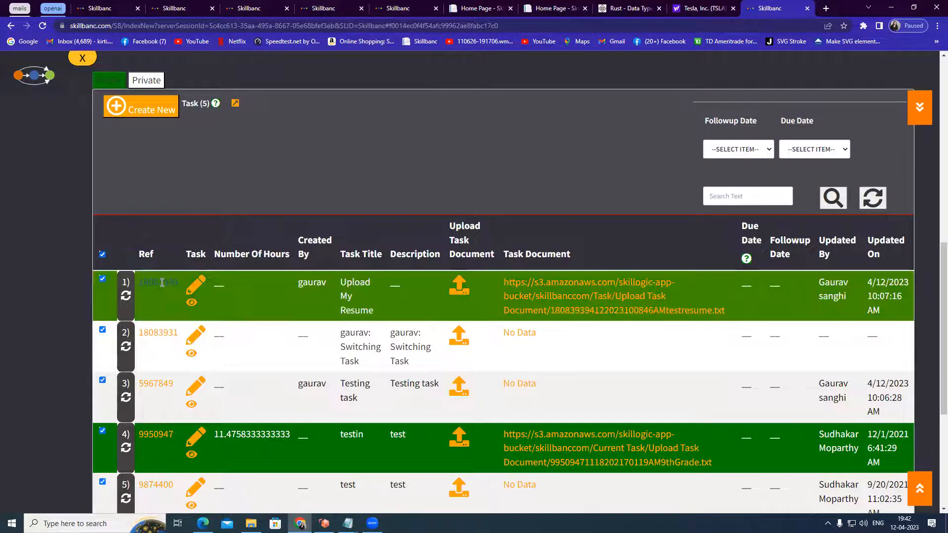
pyautogui.click(102, 255)
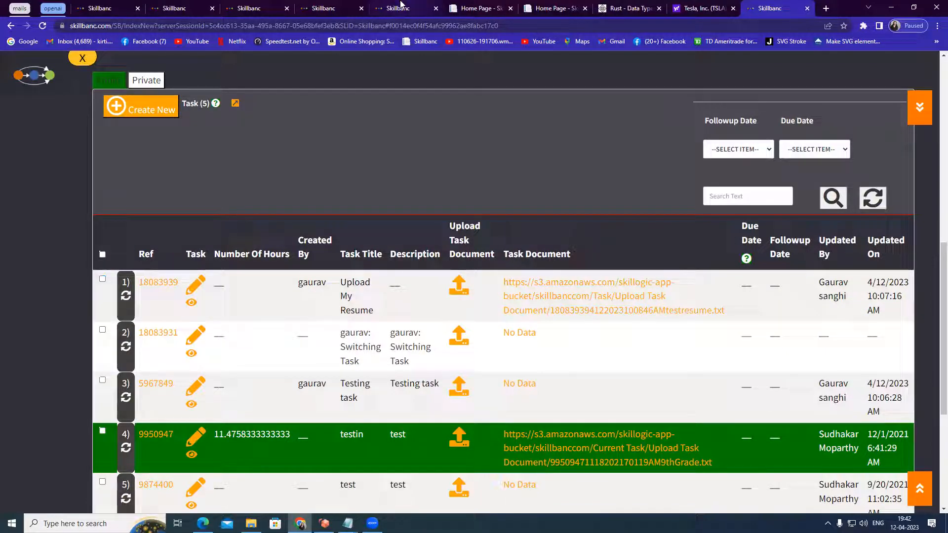
pyautogui.moveTo(115, 251); pyautogui.dragTo(105, 248)
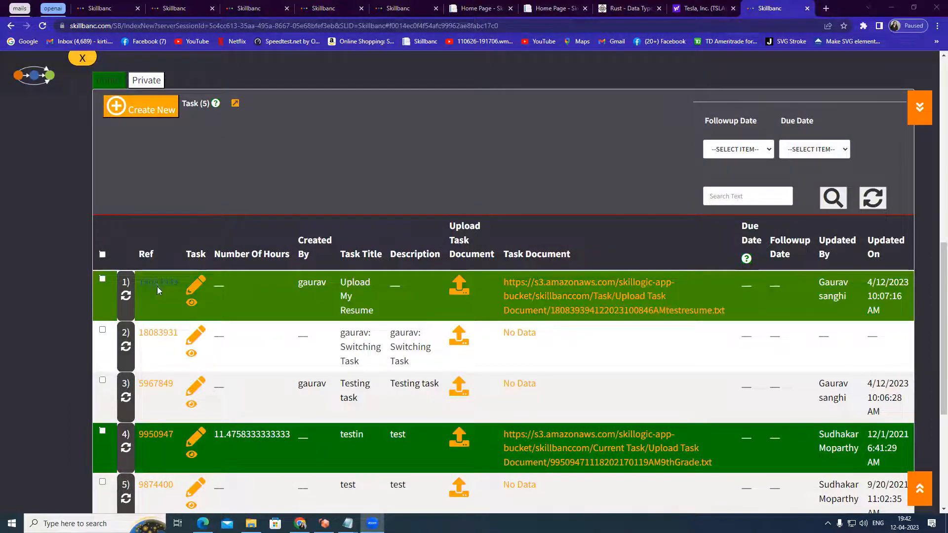
pyautogui.scroll(-1, 166, 343)
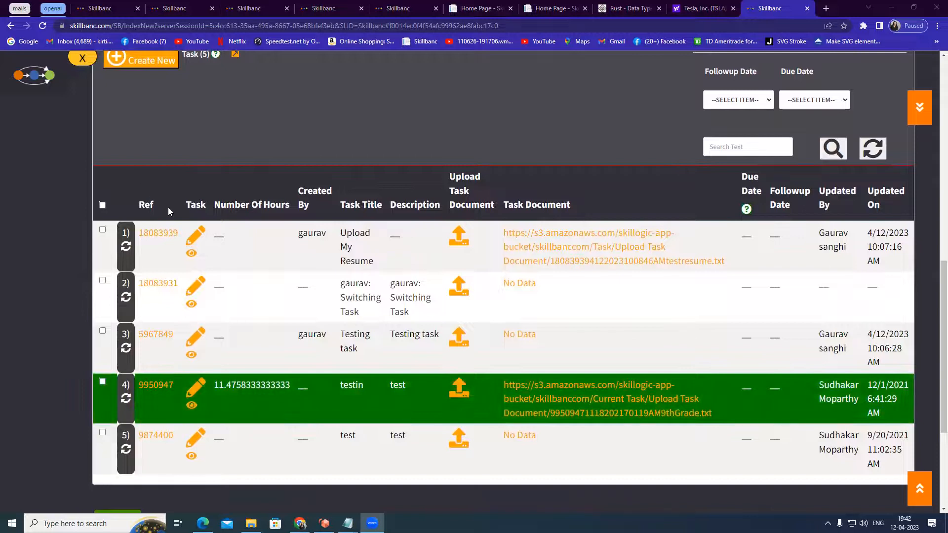
pyautogui.scroll(2, 168, 207)
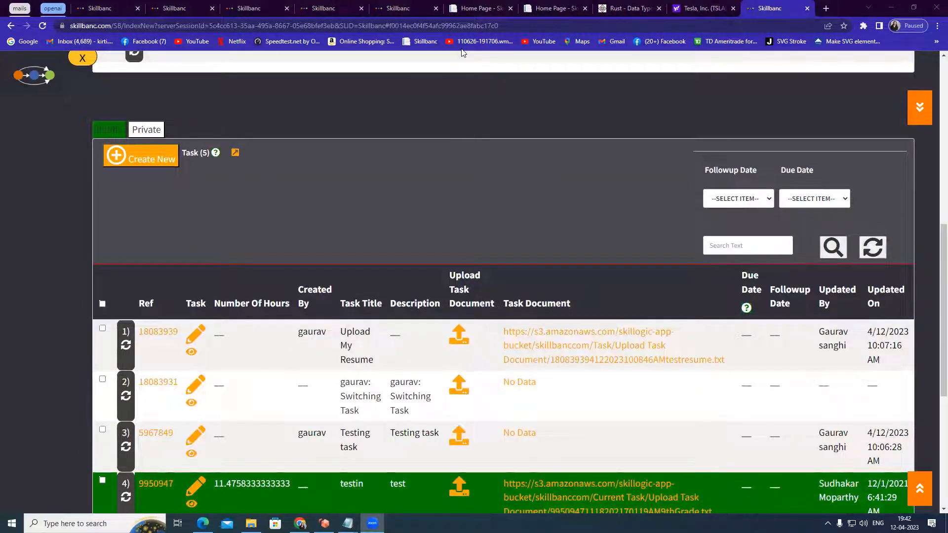
# Search the task list for resume
pyautogui.moveTo(211, 144)
pyautogui.mouseDown()
pyautogui.moveTo(212, 161)
pyautogui.moveTo(210, 143)
pyautogui.mouseUp()
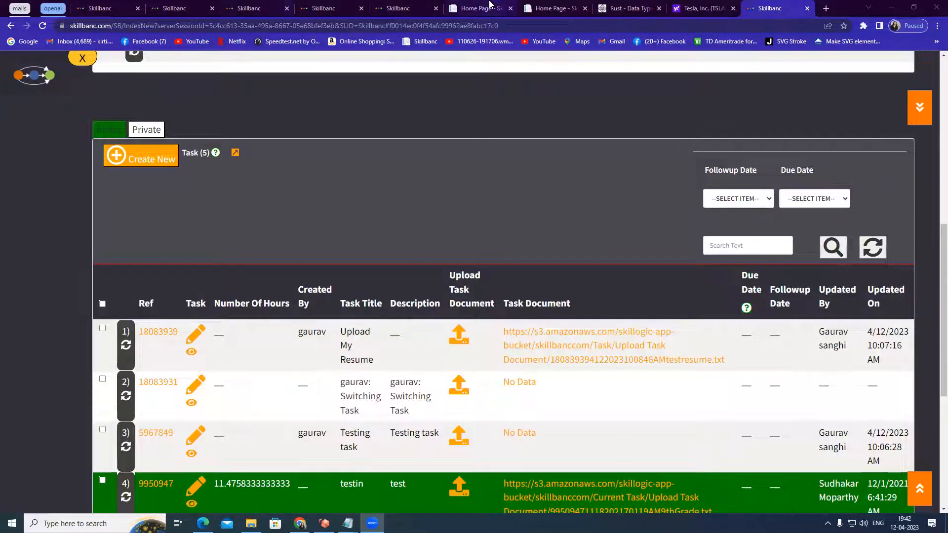
pyautogui.click(745, 242)
pyautogui.write('resume')
pyautogui.click(827, 250)
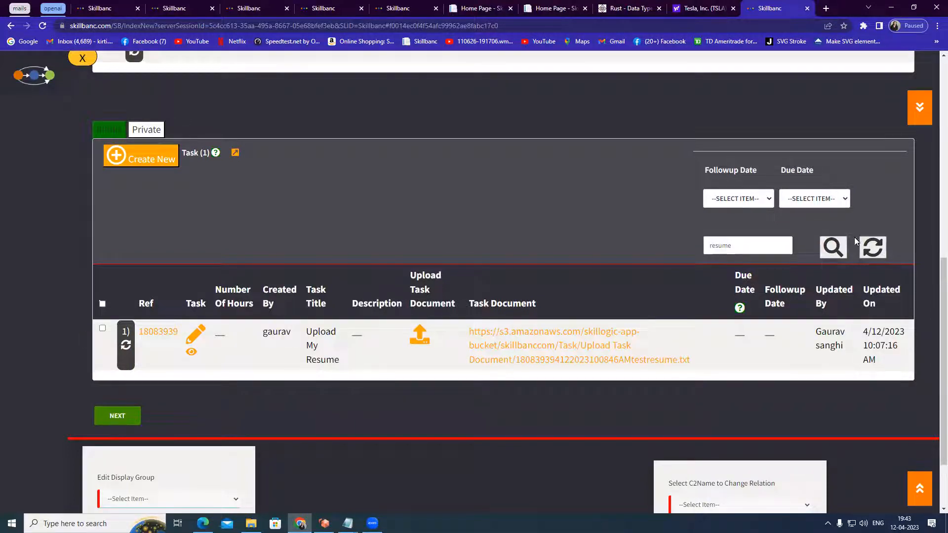
# Refresh the task list to clear the search and show all tasks again
pyautogui.click(872, 246)
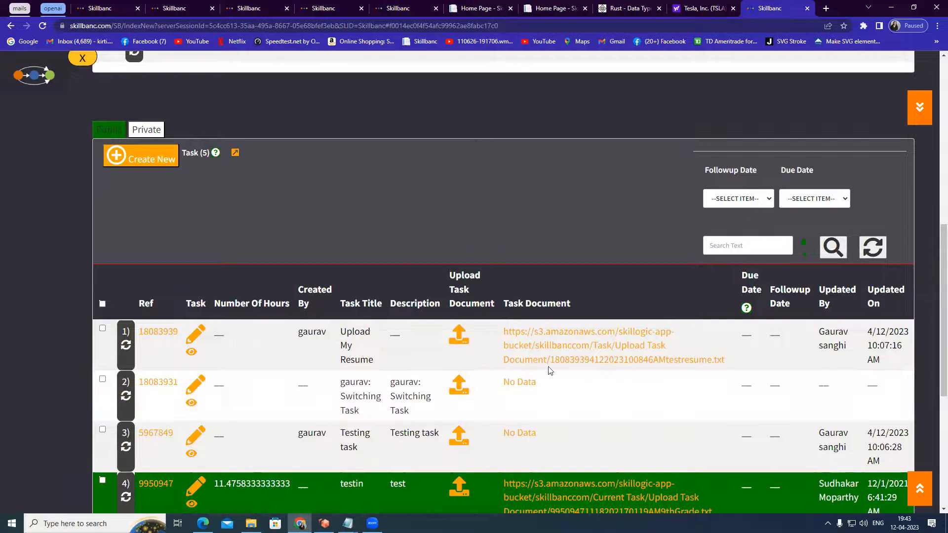
pyautogui.scroll(-3, 543, 375)
pyautogui.scroll(3, 503, 276)
pyautogui.scroll(4, 573, 421)
pyautogui.scroll(-3, 573, 421)
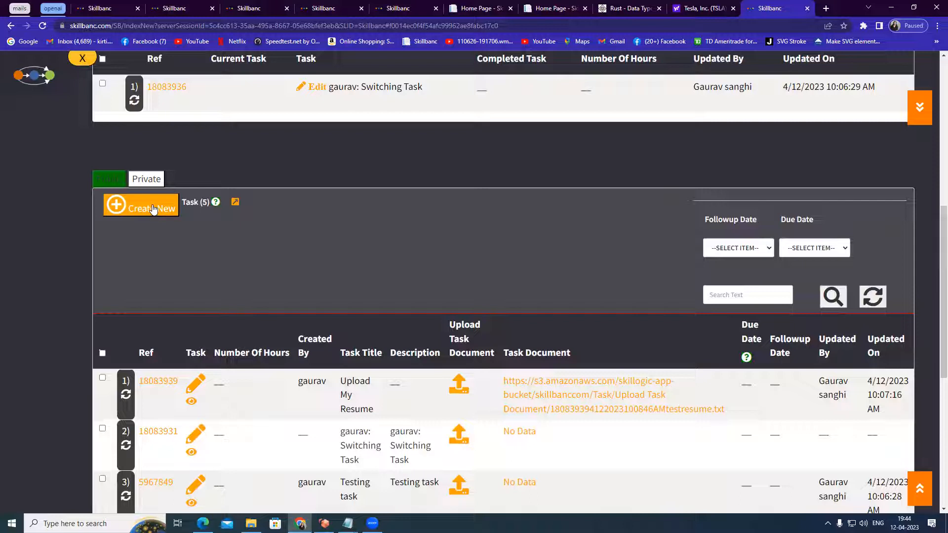
# Open task 18083939 and enter Updating My Resume as the new note's description
pyautogui.click(191, 385)
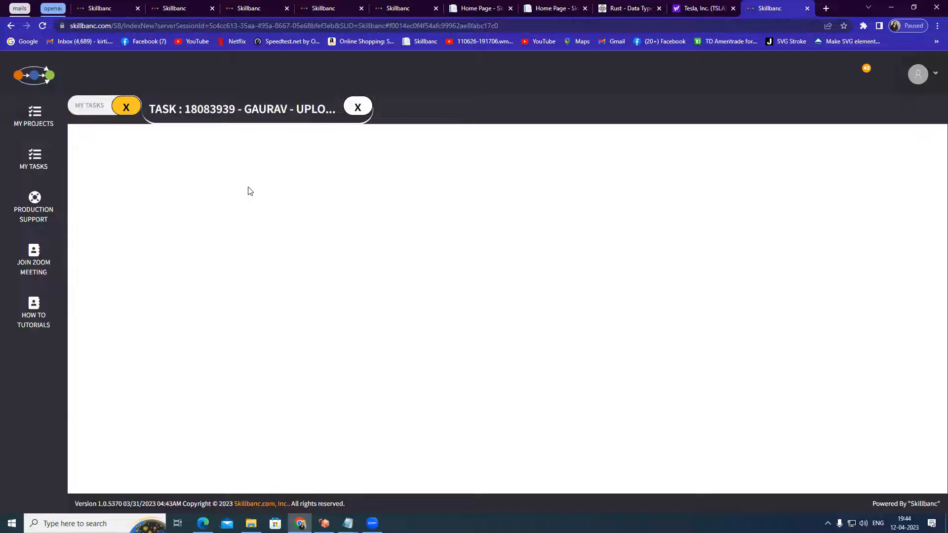
pyautogui.scroll(-5, 266, 309)
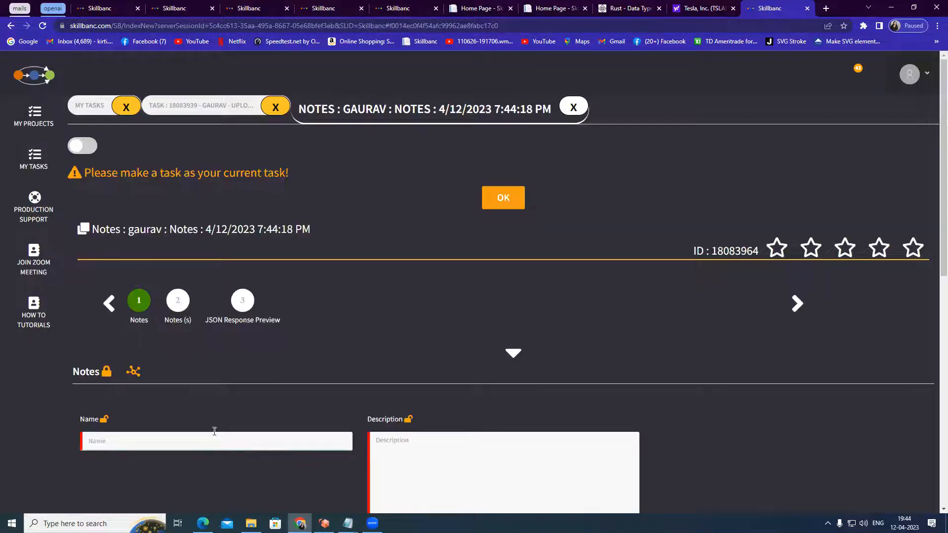
pyautogui.click(413, 461)
pyautogui.write('Updating My Resume')
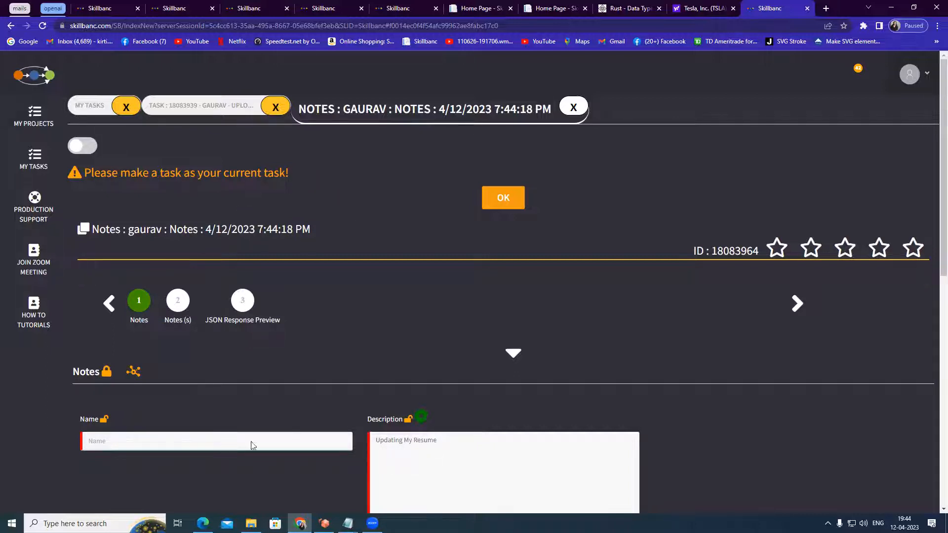
# Name the note About Resume and close the note tab
pyautogui.click(155, 440)
pyautogui.write('About')
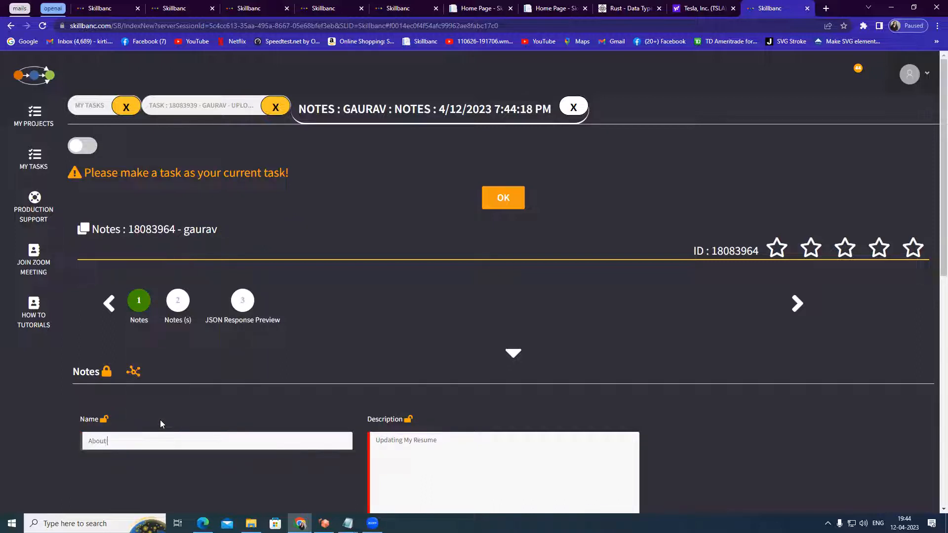
pyautogui.write(' Resume')
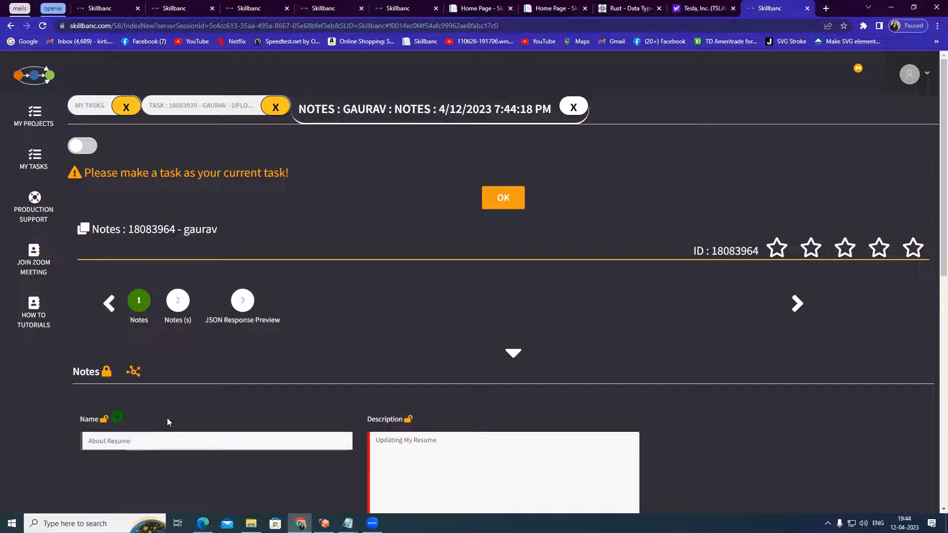
pyautogui.click(573, 107)
pyautogui.scroll(-3, 680, 448)
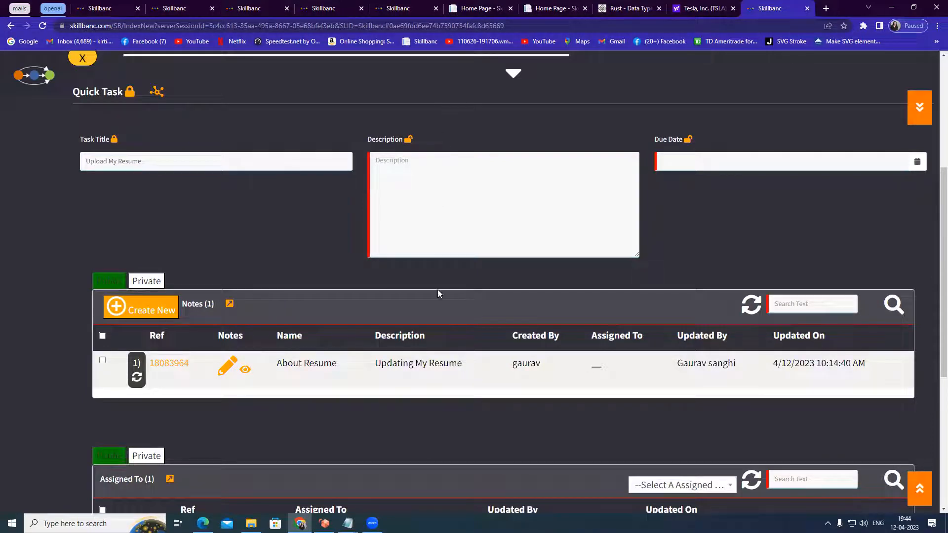
# Highlight the About Resume note row and the task's heading to point them out
pyautogui.moveTo(277, 363); pyautogui.dragTo(466, 364)
pyautogui.scroll(3, 406, 344)
pyautogui.scroll(2, 406, 344)
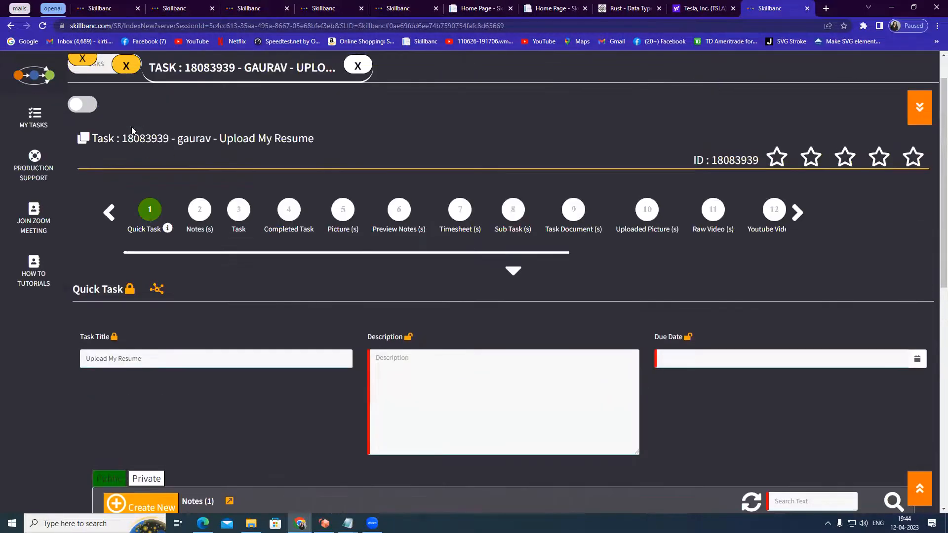
pyautogui.moveTo(92, 139); pyautogui.dragTo(318, 142)
pyautogui.scroll(-3, 336, 261)
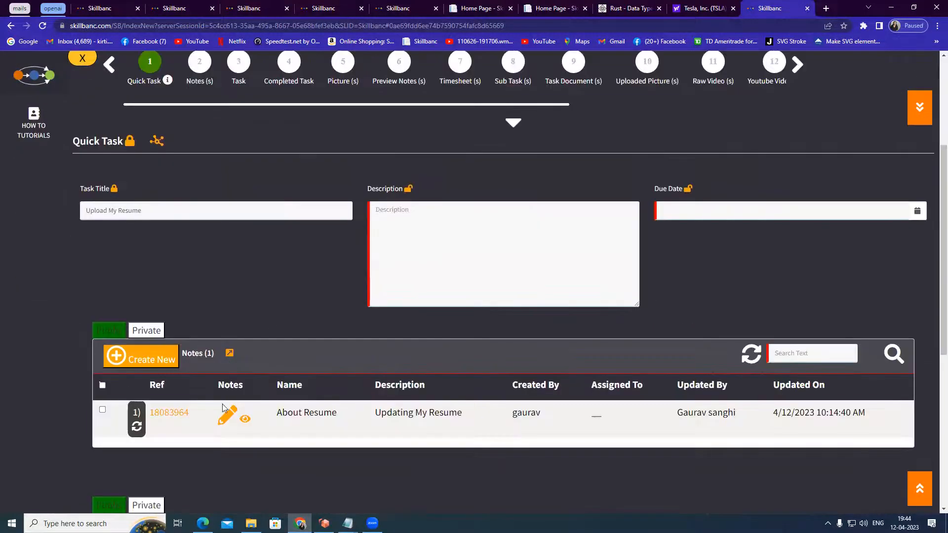
# Open the About Resume note and highlight its title
pyautogui.click(229, 424)
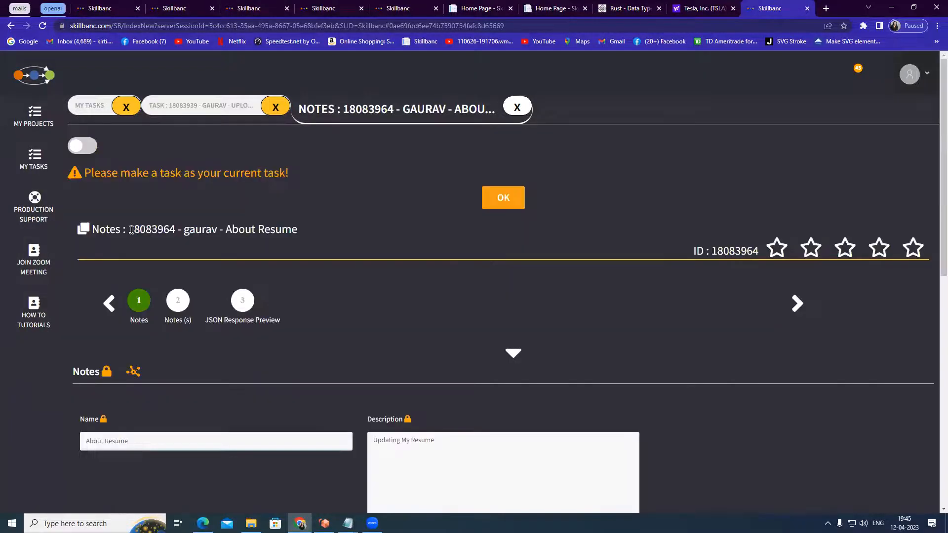
pyautogui.moveTo(127, 229); pyautogui.dragTo(299, 230)
pyautogui.moveTo(94, 229); pyautogui.dragTo(305, 232)
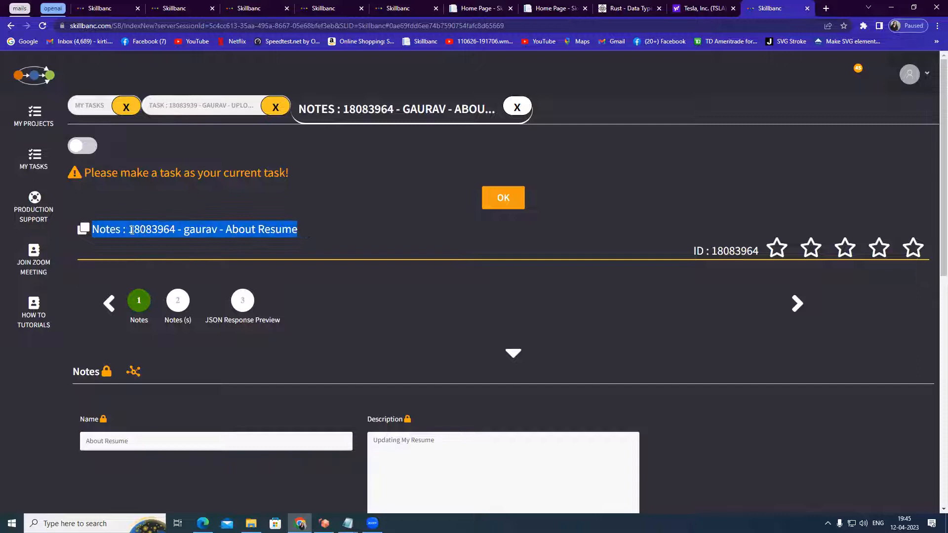
# Return to the task, switch to My Tasks, and open the actions menu for task 18083939
pyautogui.click(202, 115)
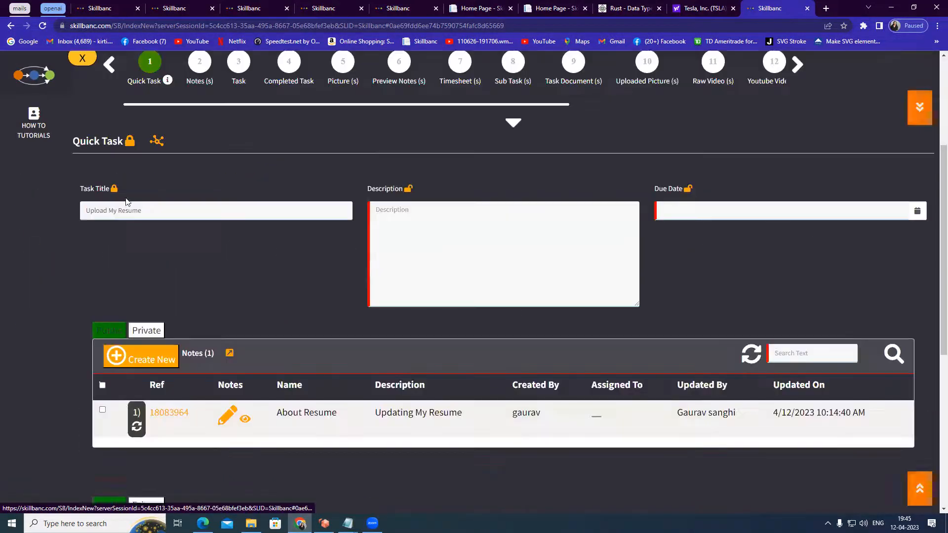
pyautogui.scroll(3, 150, 191)
pyautogui.moveTo(94, 138); pyautogui.dragTo(326, 142)
pyautogui.click(97, 70)
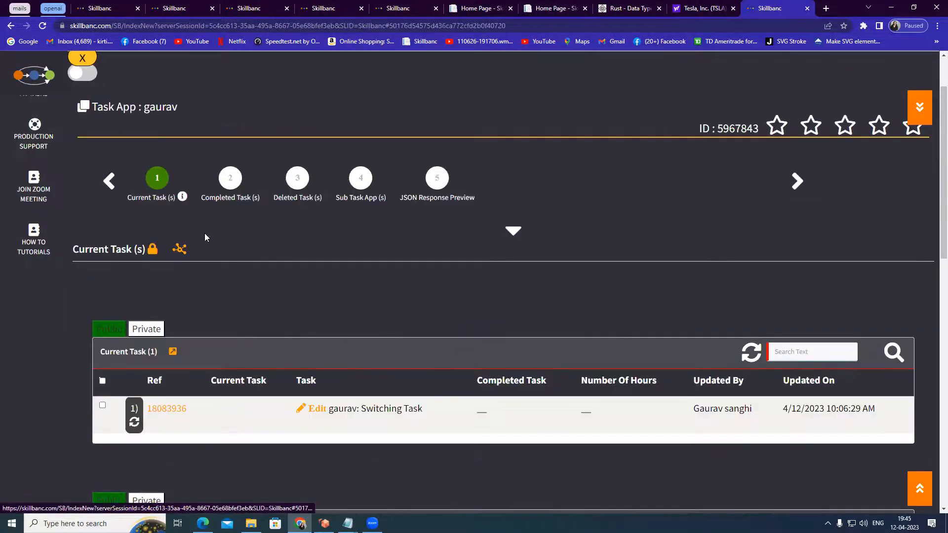
pyautogui.scroll(-5, 205, 233)
pyautogui.click(152, 201)
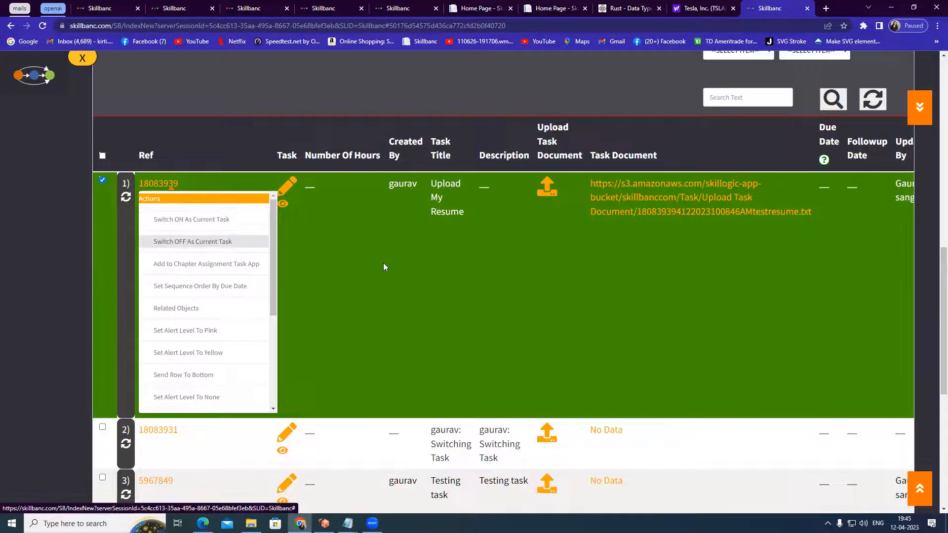
pyautogui.scroll(10, 384, 262)
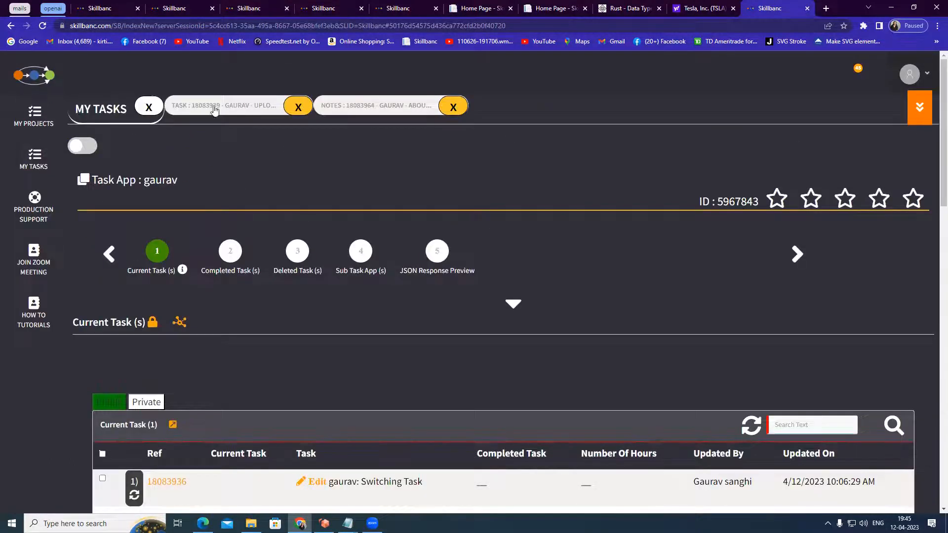
# Reopen the Upload My Resume task, switch on its toggle, and sketch a Task circle linked to a Notes circle
pyautogui.click(214, 109)
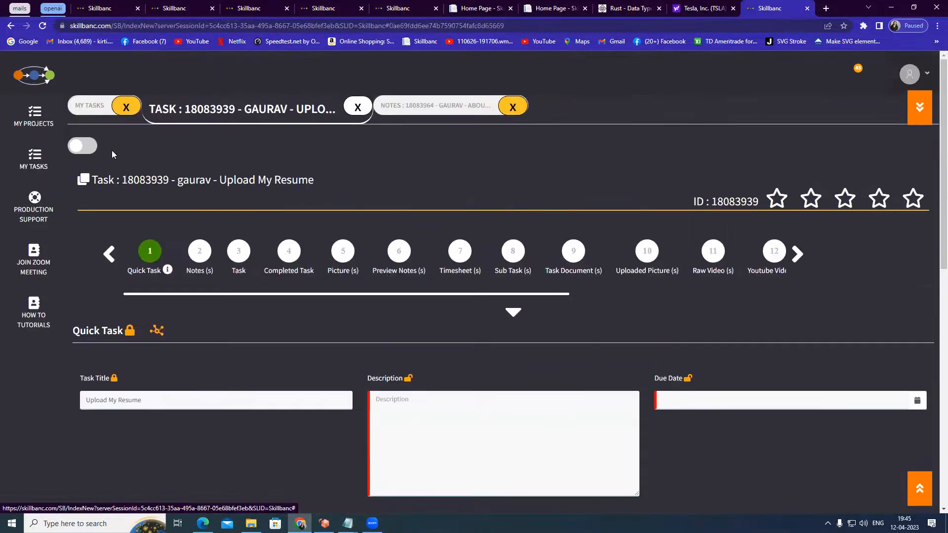
pyautogui.click(82, 146)
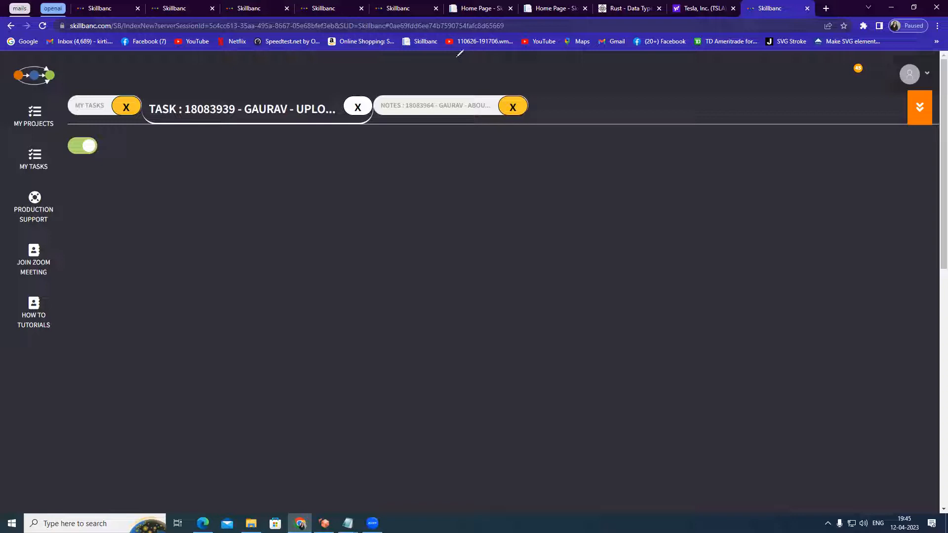
pyautogui.moveTo(244, 159)
pyautogui.mouseDown()
pyautogui.moveTo(237, 194)
pyautogui.moveTo(267, 196)
pyautogui.moveTo(245, 158)
pyautogui.moveTo(331, 158)
pyautogui.moveTo(317, 180)
pyautogui.moveTo(345, 170)
pyautogui.moveTo(351, 181)
pyautogui.moveTo(368, 161)
pyautogui.moveTo(371, 179)
pyautogui.mouseUp()
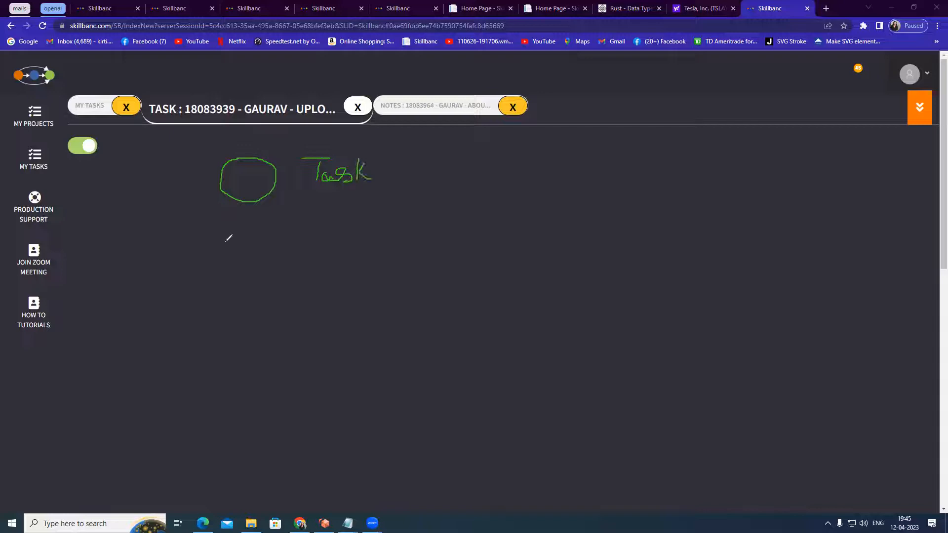
pyautogui.moveTo(249, 204)
pyautogui.mouseDown()
pyautogui.moveTo(213, 250)
pyautogui.moveTo(201, 309)
pyautogui.moveTo(192, 277)
pyautogui.mouseUp()
pyautogui.moveTo(159, 333)
pyautogui.mouseDown()
pyautogui.moveTo(175, 347)
pyautogui.moveTo(177, 327)
pyautogui.moveTo(197, 342)
pyautogui.moveTo(197, 332)
pyautogui.moveTo(205, 344)
pyautogui.moveTo(213, 333)
pyautogui.moveTo(224, 341)
pyautogui.mouseUp()
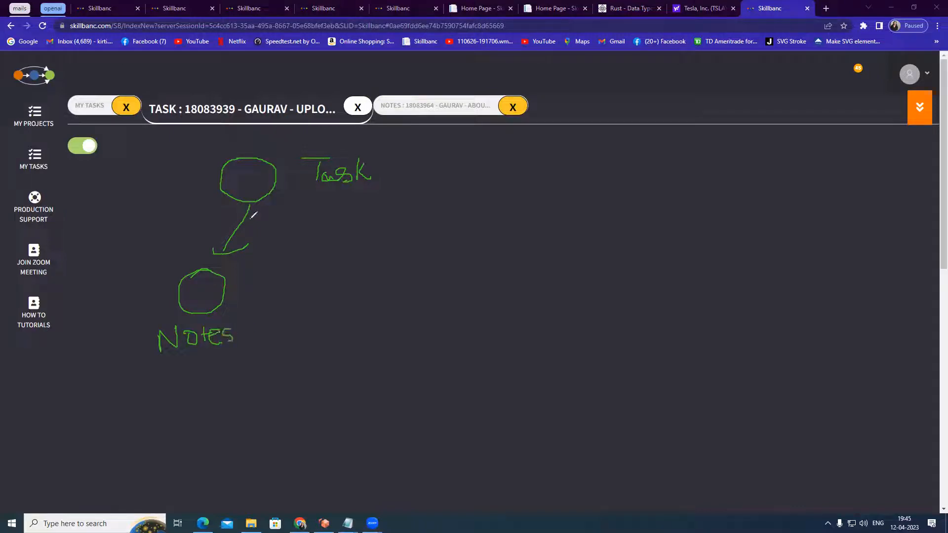
pyautogui.moveTo(238, 170); pyautogui.dragTo(235, 171)
# Clear the sketch and switch the task's toggle back off
pyautogui.click(321, 173)
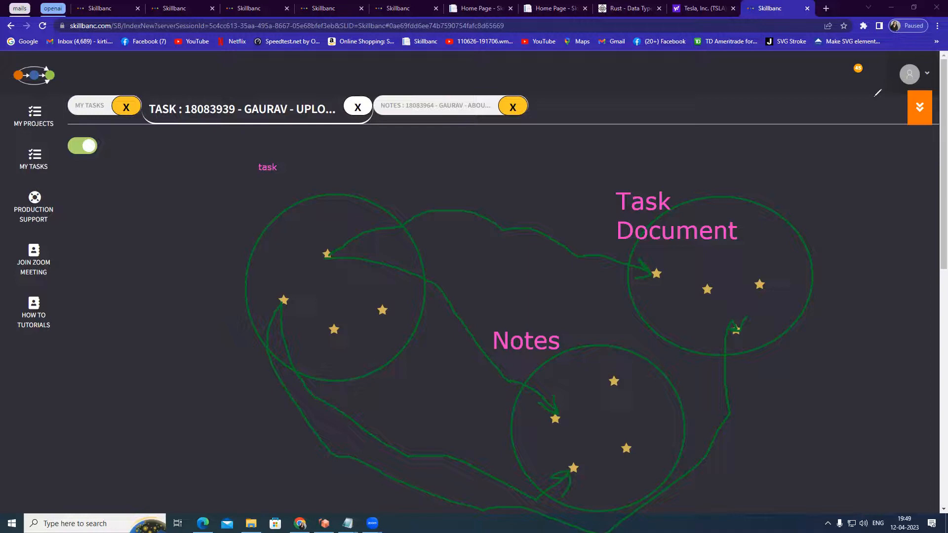
pyautogui.click(875, 97)
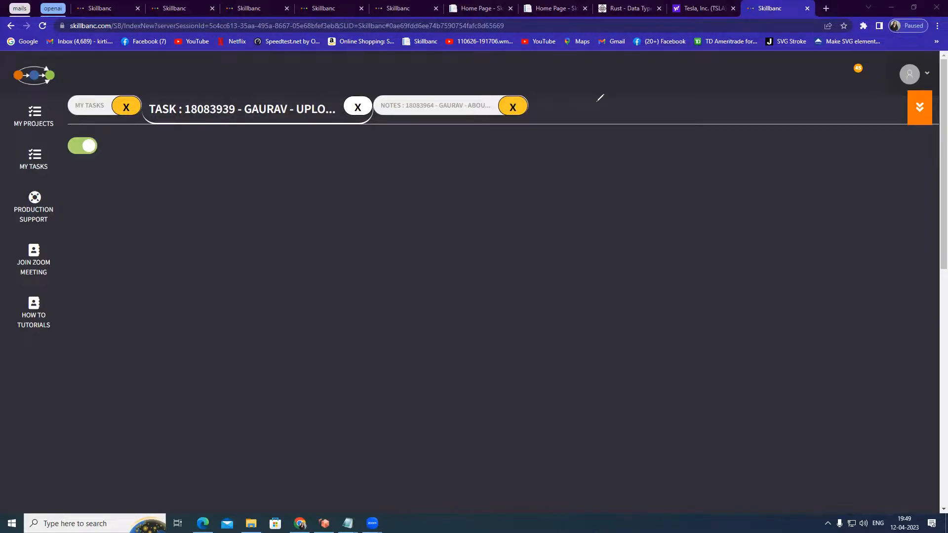
pyautogui.click(82, 146)
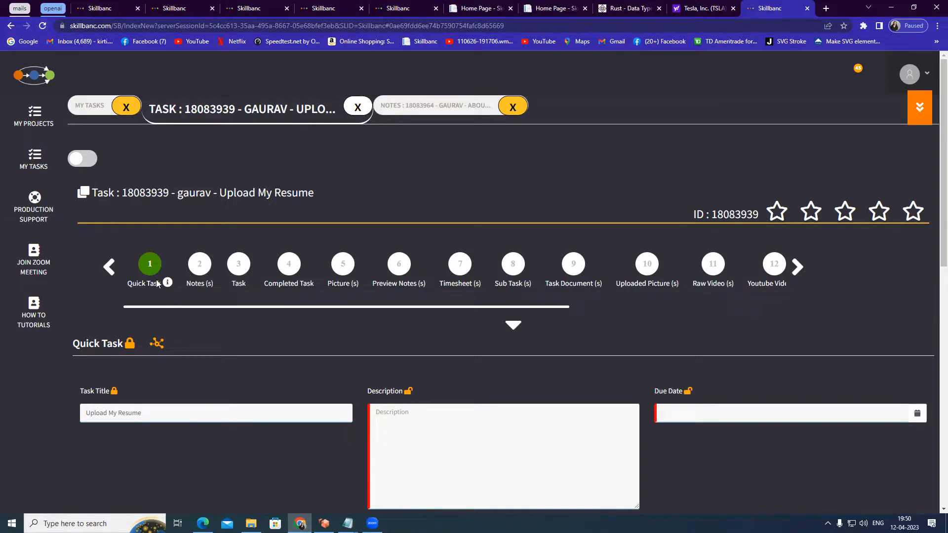
# Reload the portal and navigate through My Projects to My Tasks
pyautogui.click(44, 27)
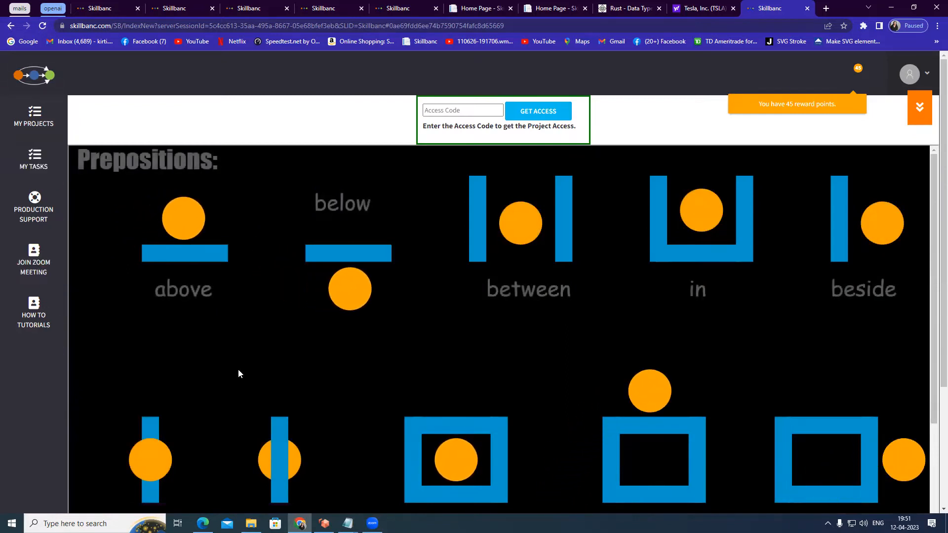
pyautogui.click(33, 116)
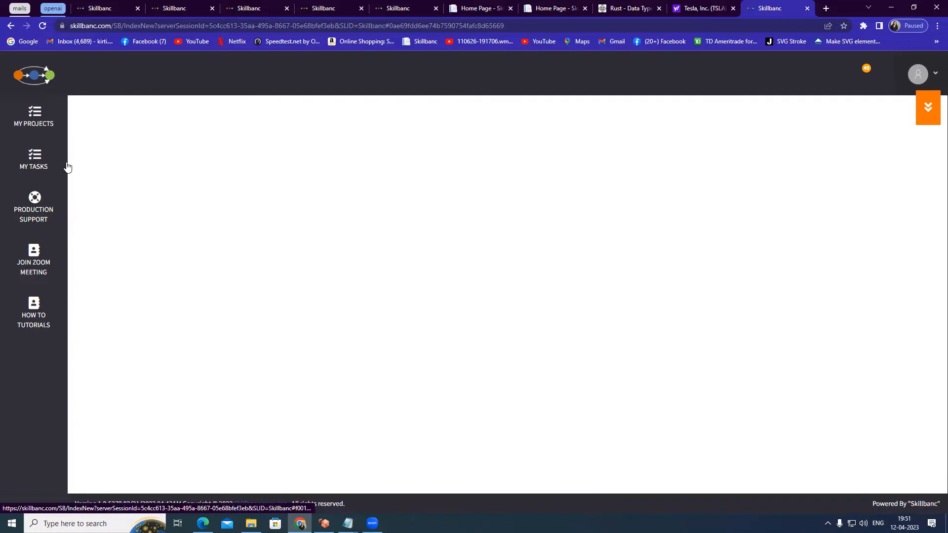
pyautogui.click(50, 163)
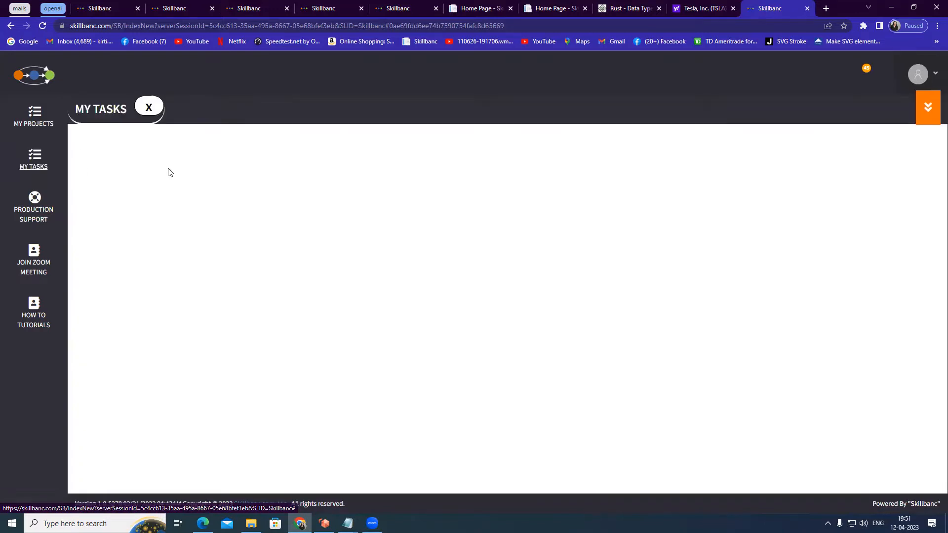